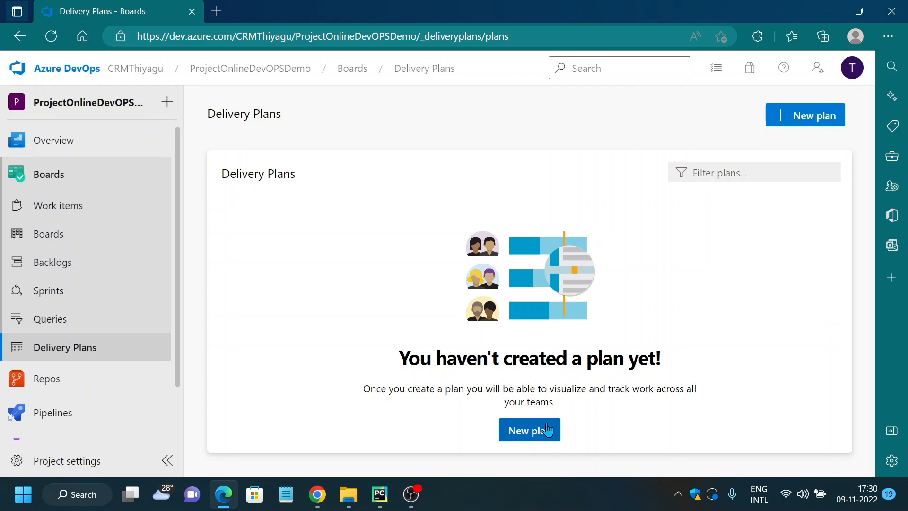
Start a new delivery plan named "Q2 2022" with the description "Quarter 2 deliverables"
left_click(794, 116)
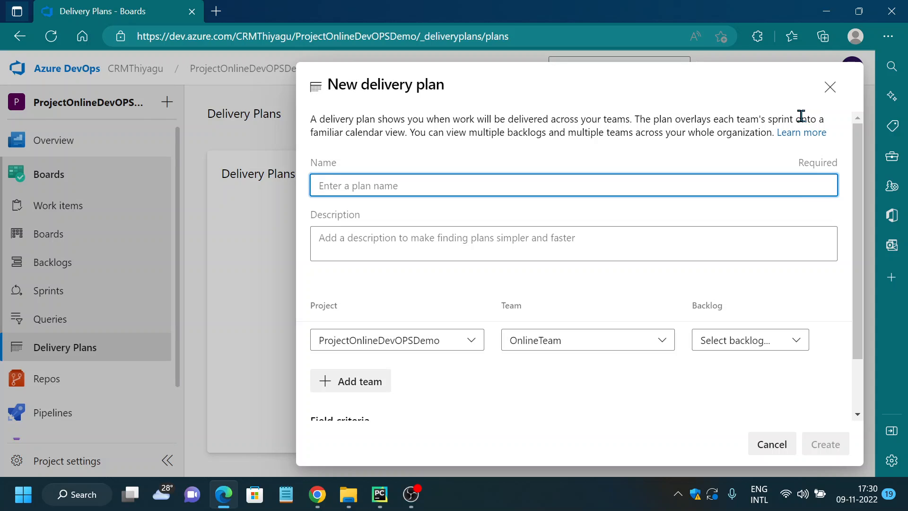
left_click(354, 189)
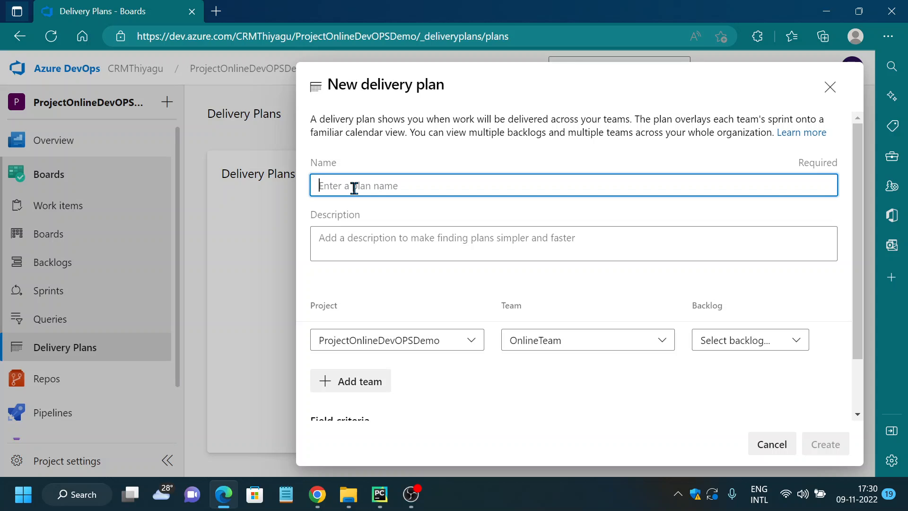
type("Q2 2022")
left_click(354, 238)
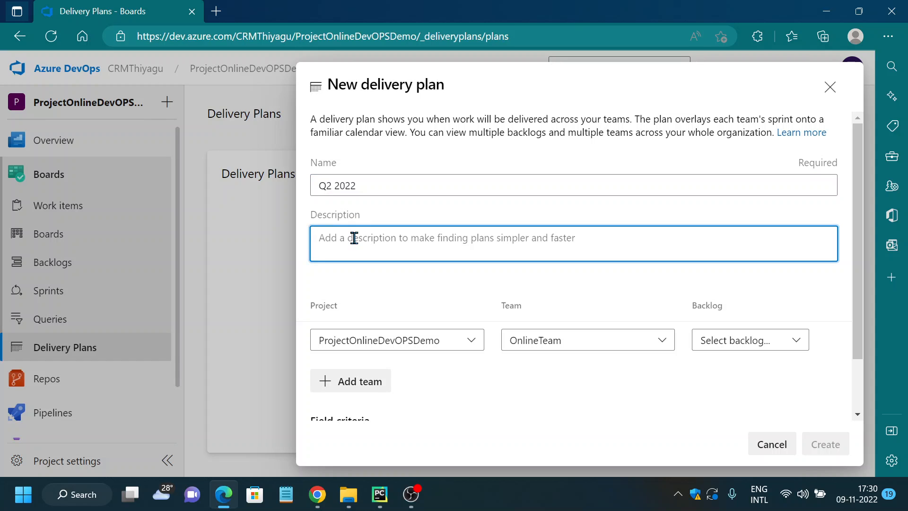
type("Quarter")
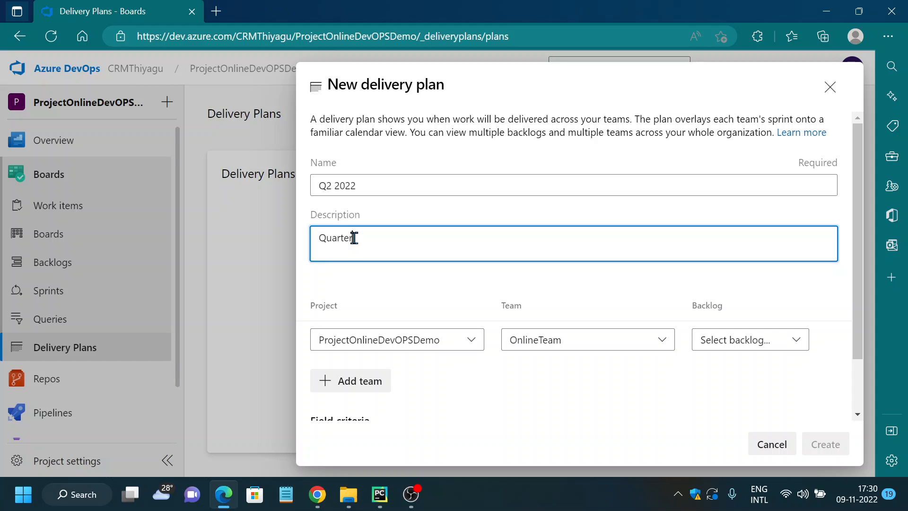
type("ly ")
type("de")
type("liverables")
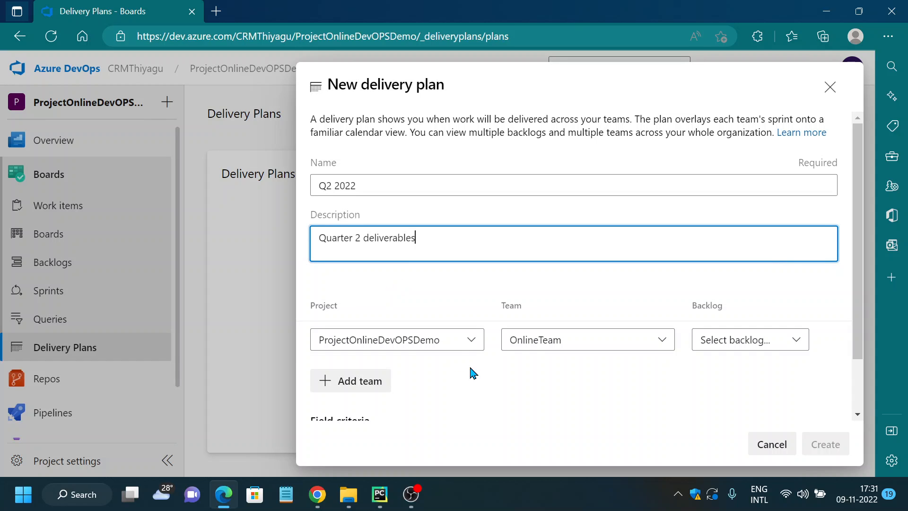
Keep ProjectOnlineDevOPSDemo and OnlineTeam as the plan's project and team, and choose Stories as the backlog
left_click(473, 341)
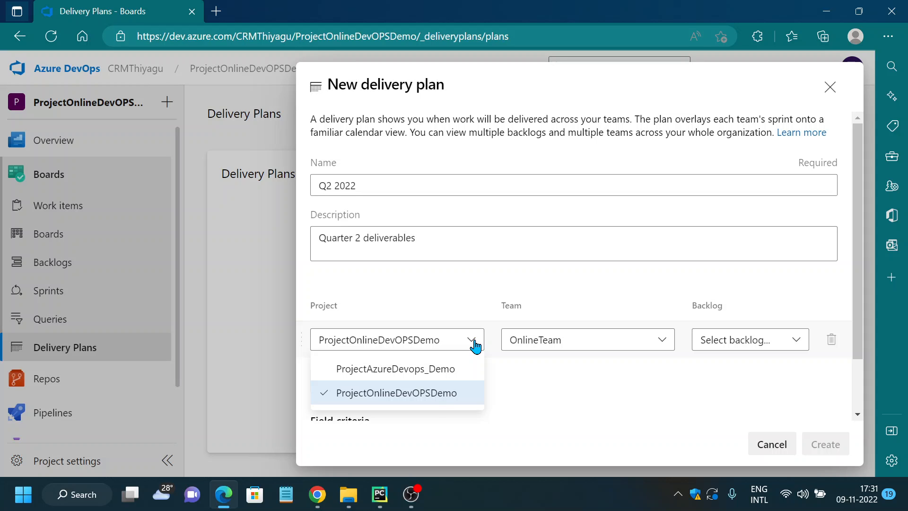
left_click(473, 342)
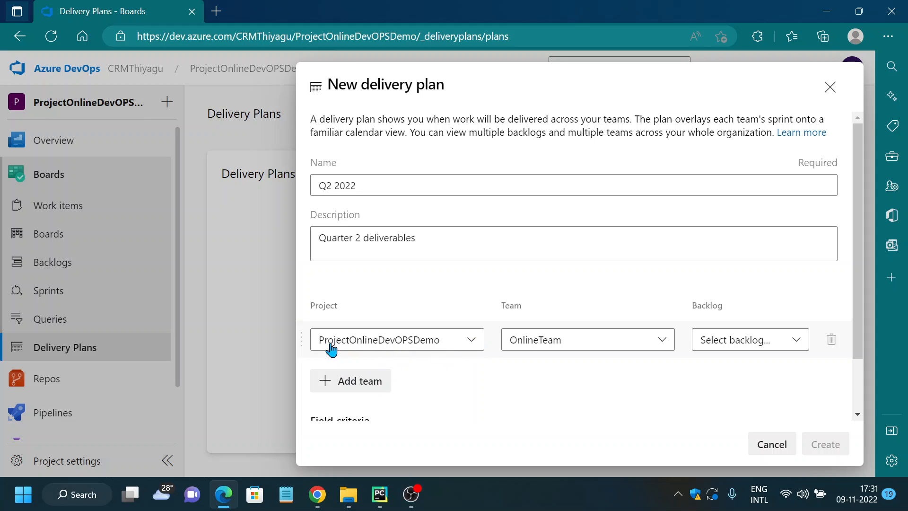
left_click(662, 348)
left_click(662, 348)
left_click(798, 344)
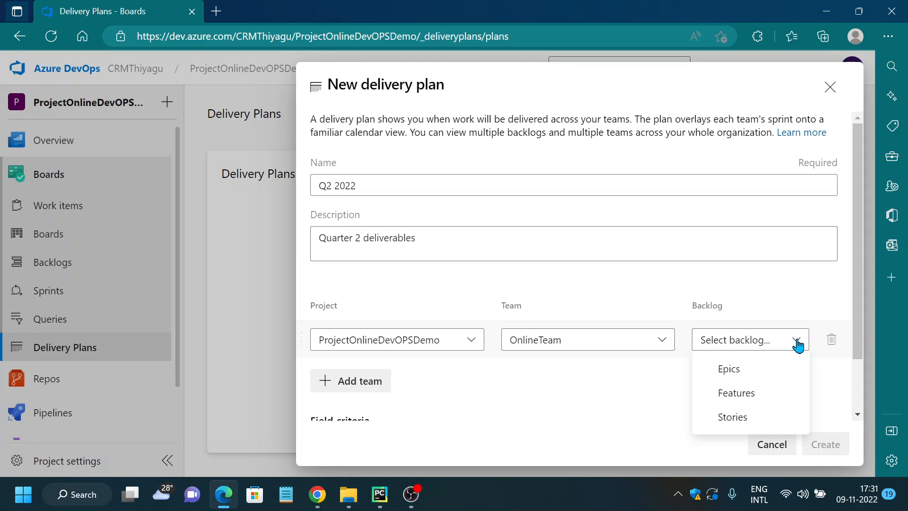
left_click(732, 420)
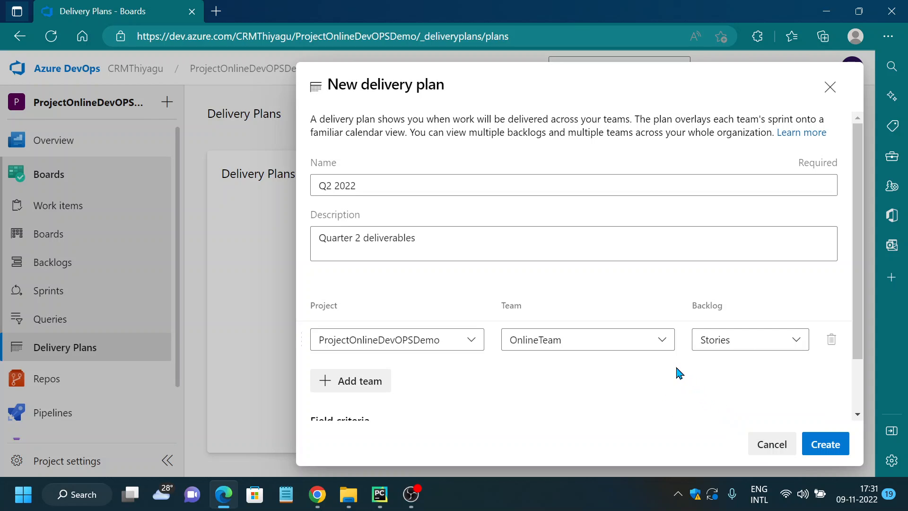
Add a second team row to the delivery plan and remove it again
scroll(677, 371, "down", 1)
scroll(679, 331, "down", 1)
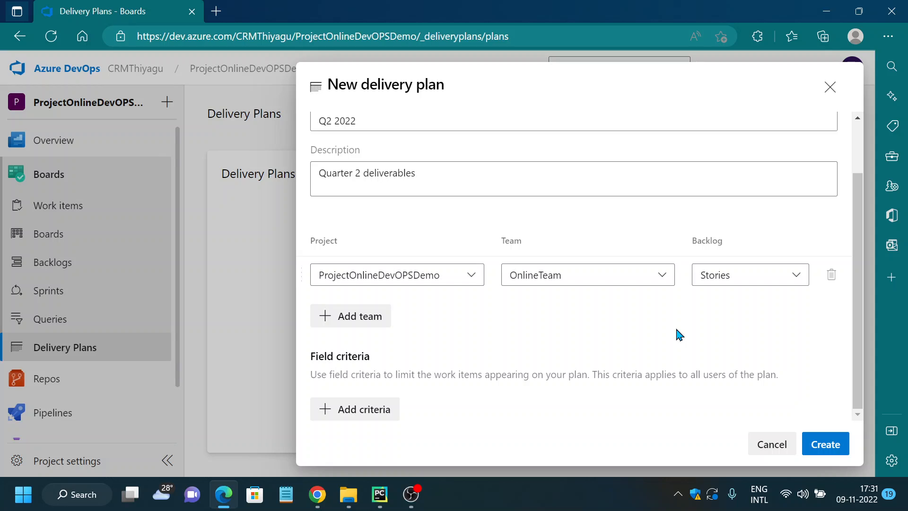
left_click(350, 320)
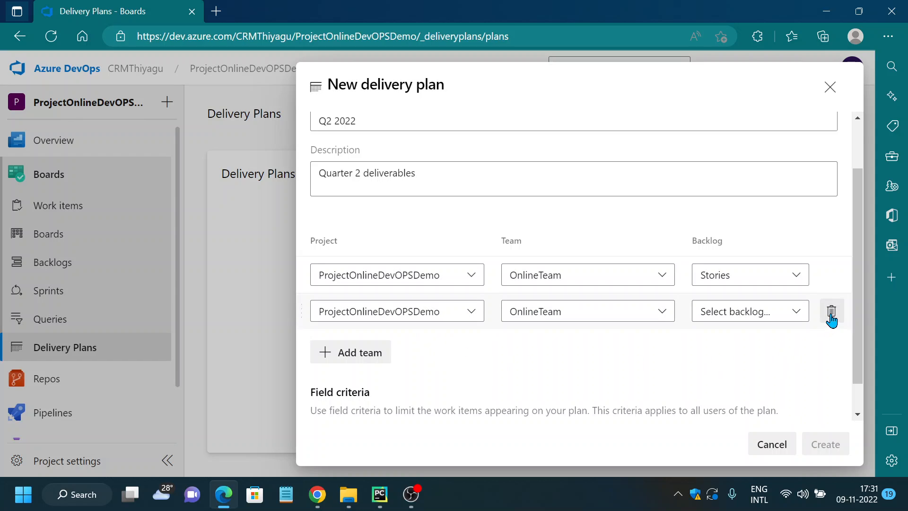
left_click(829, 311)
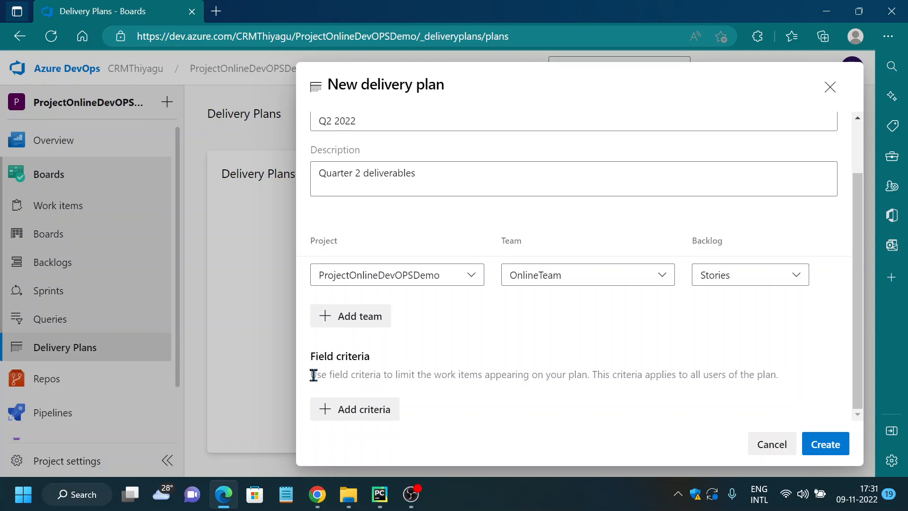
left_click_drag(314, 375, 610, 375)
left_click(575, 387)
left_click(799, 279)
left_click(798, 280)
Try a field criterion of Issue = Yes on the delivery plan and remove it again
left_click(358, 411)
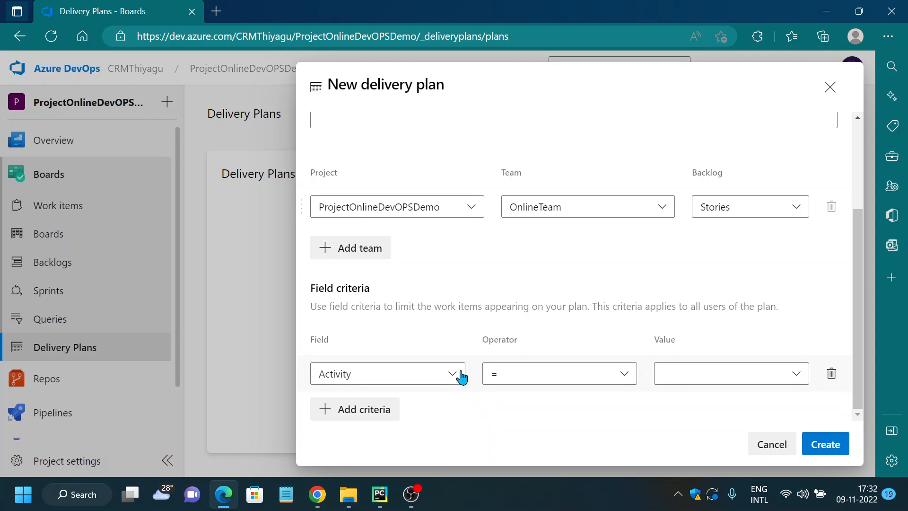
left_click(454, 377)
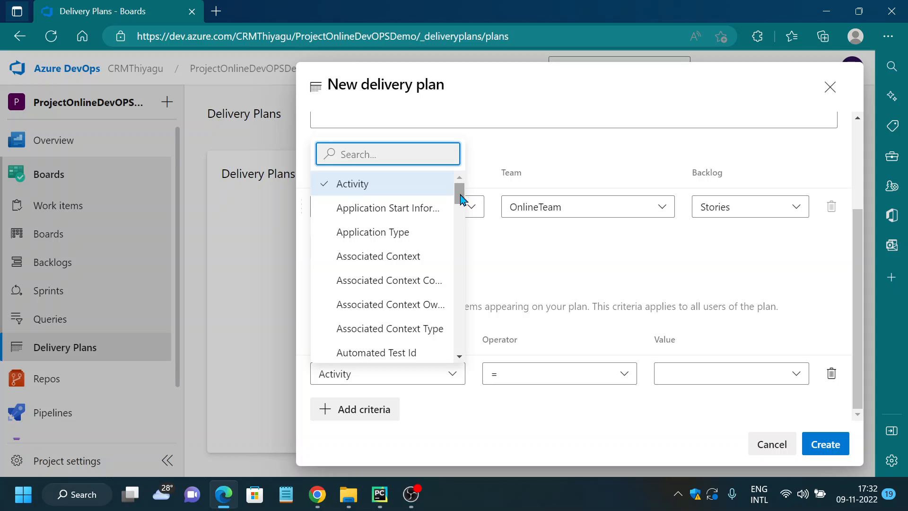
left_click_drag(461, 198, 461, 334)
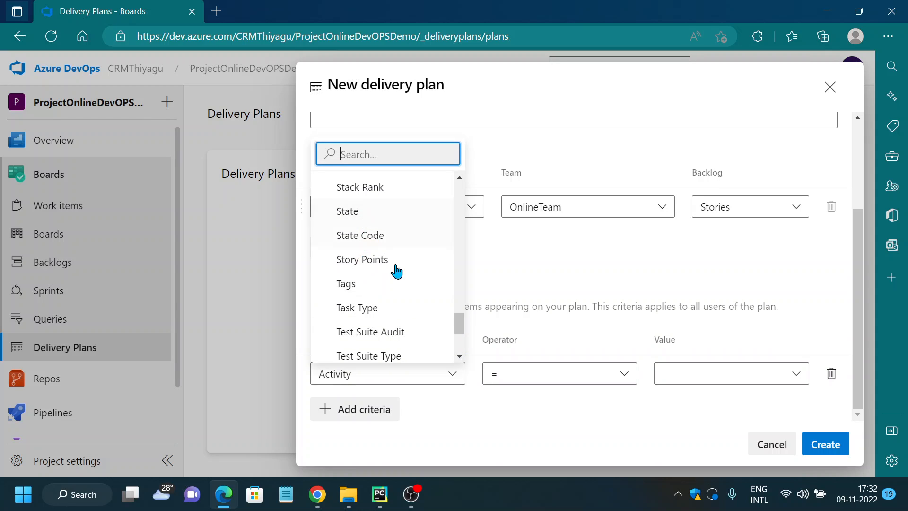
left_click_drag(462, 331, 461, 277)
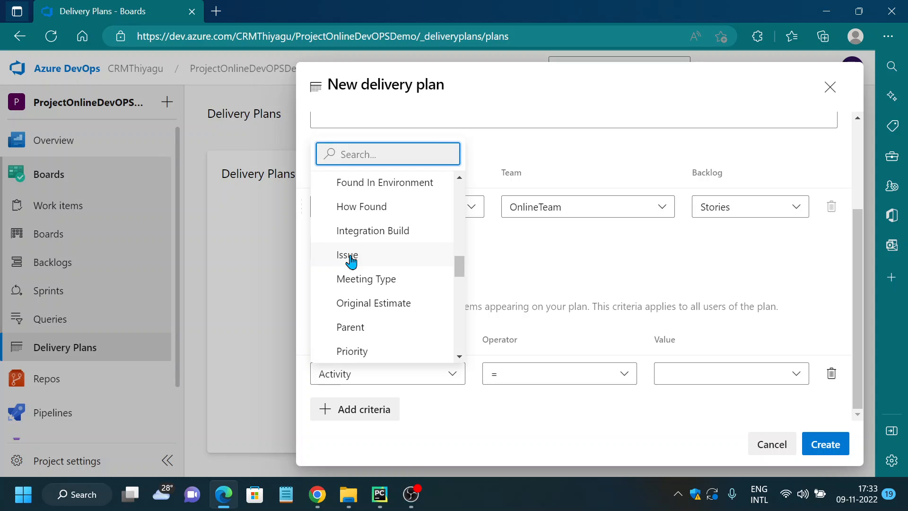
left_click(349, 257)
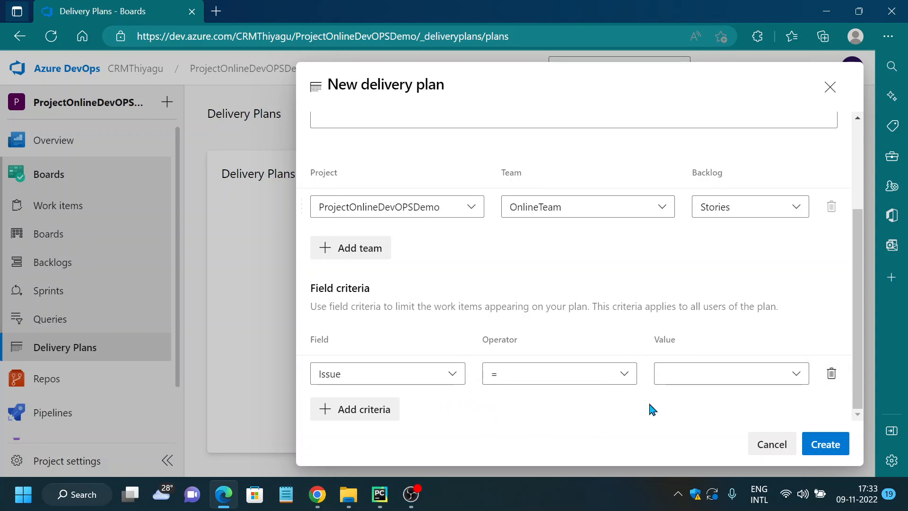
left_click(797, 381)
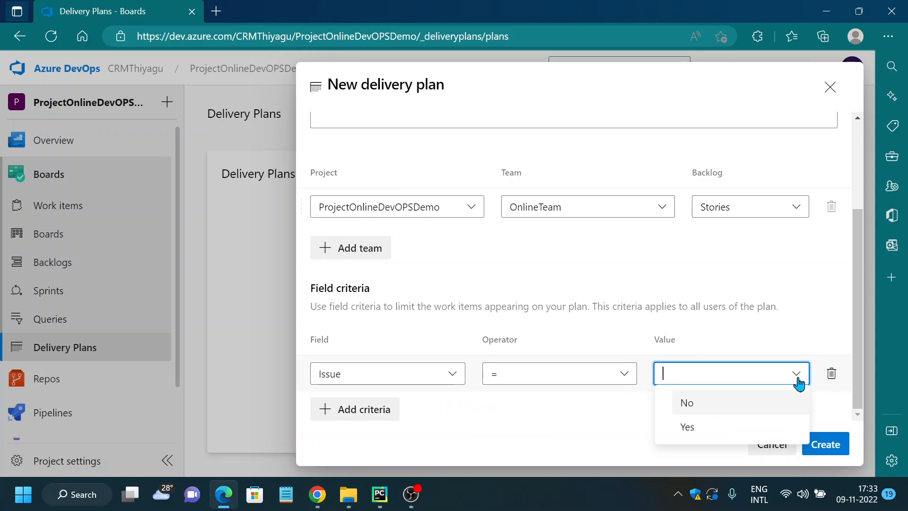
left_click(700, 431)
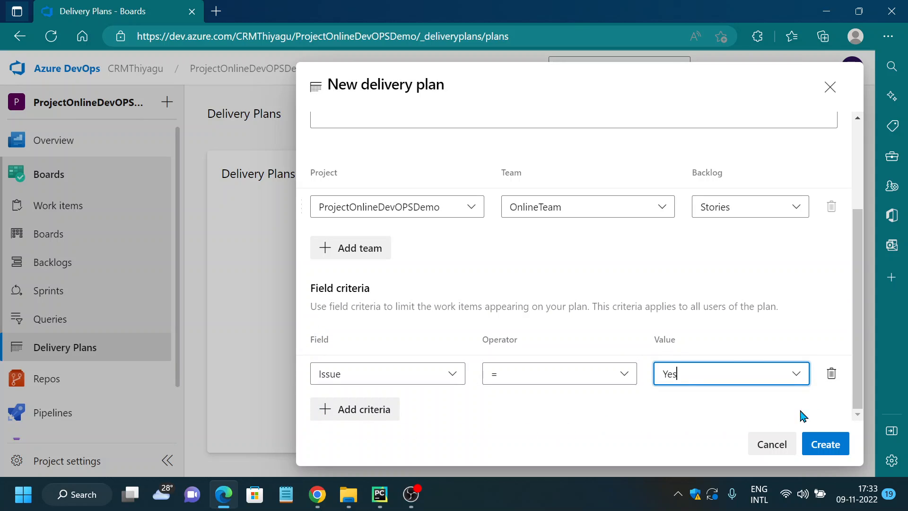
left_click(831, 376)
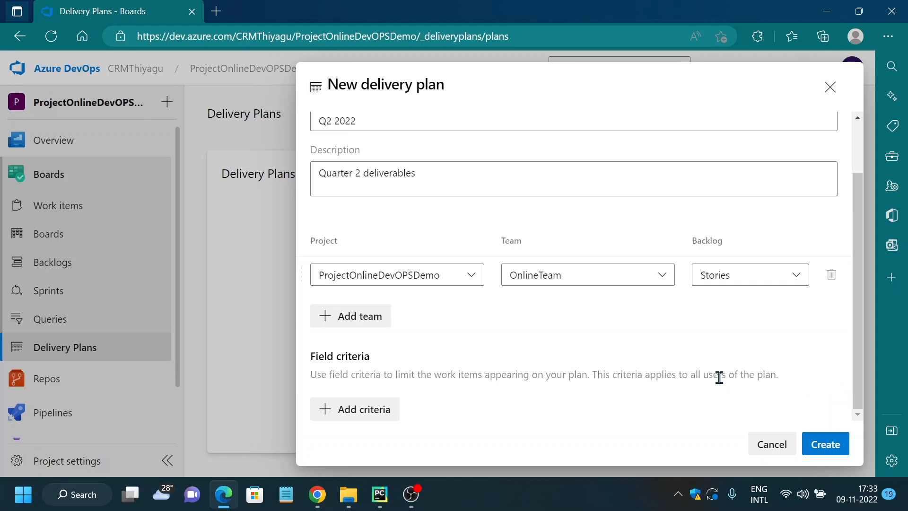
Review the plan's details without any field criteria and create the delivery plan
scroll(609, 371, "up", 3)
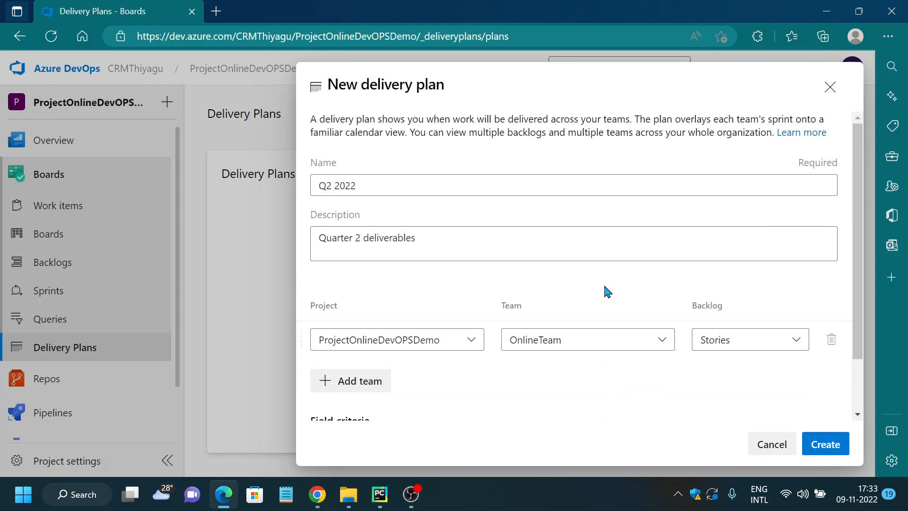
scroll(604, 290, "down", 3)
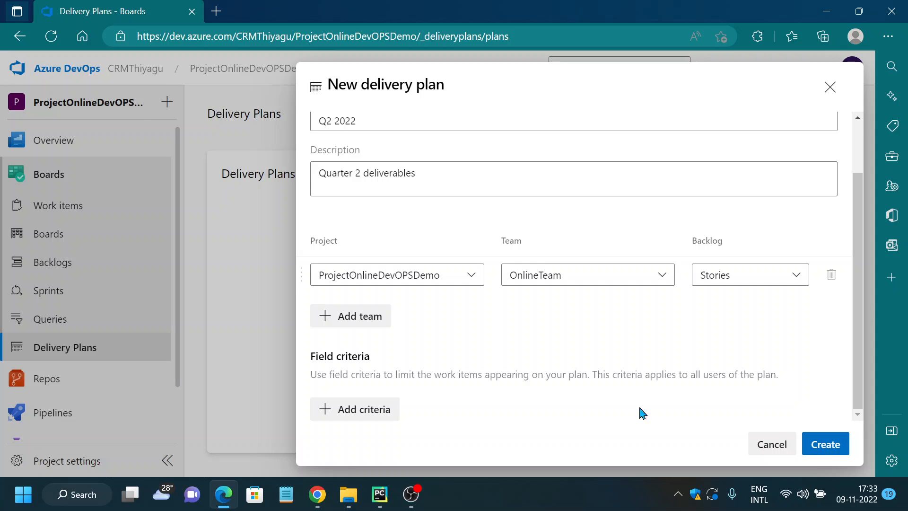
scroll(643, 415, "up", 3)
left_click(815, 445)
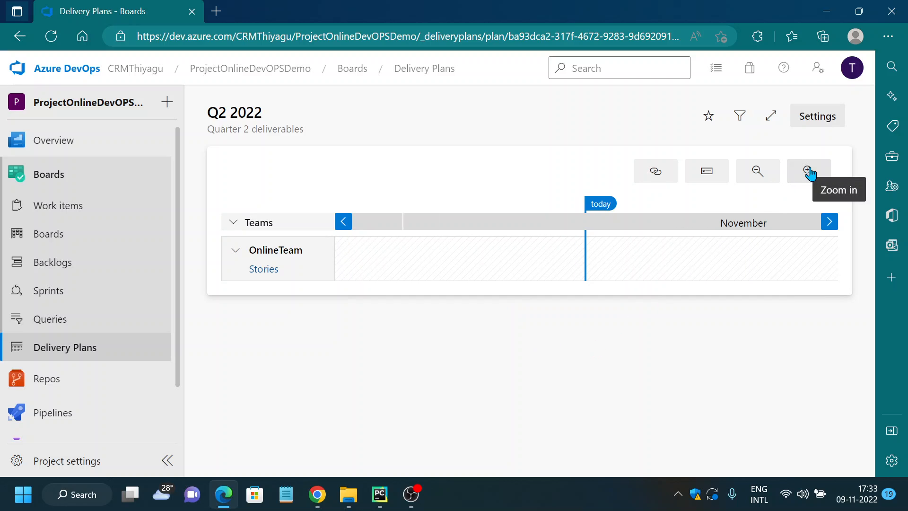
Zoom the Q2 2022 plan's timeline out to its widest range and back in one level
left_click(753, 178)
left_click(753, 177)
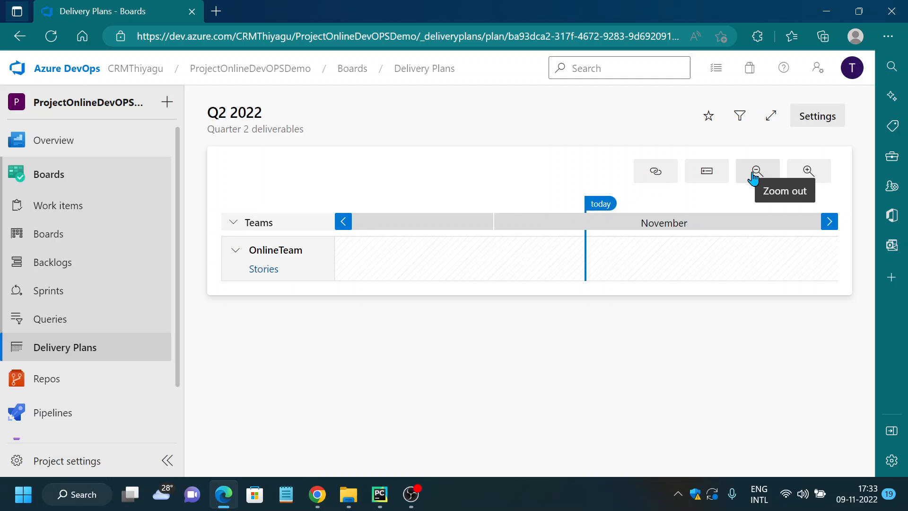
left_click(753, 178)
left_click(754, 177)
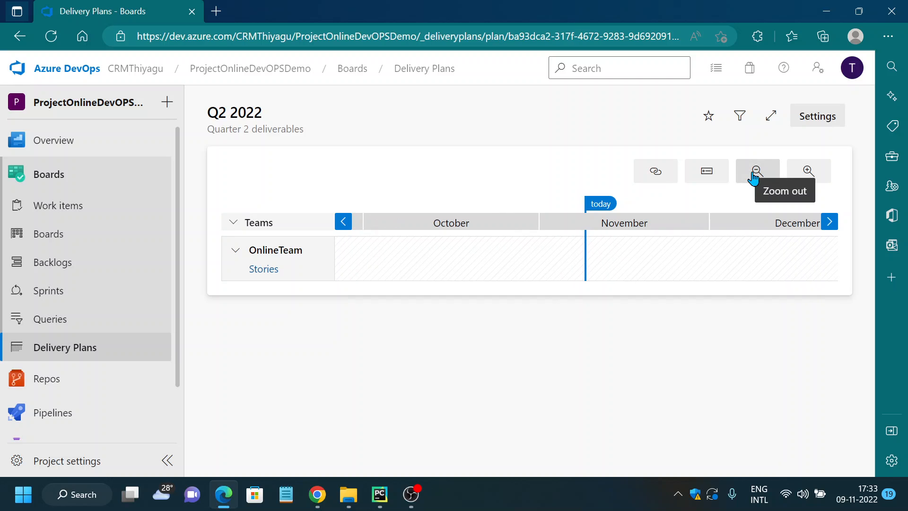
left_click(754, 177)
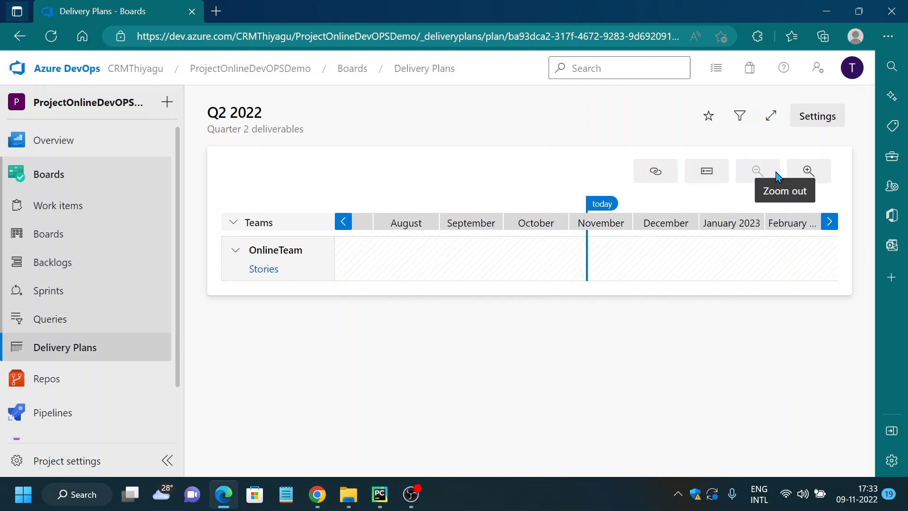
left_click(805, 177)
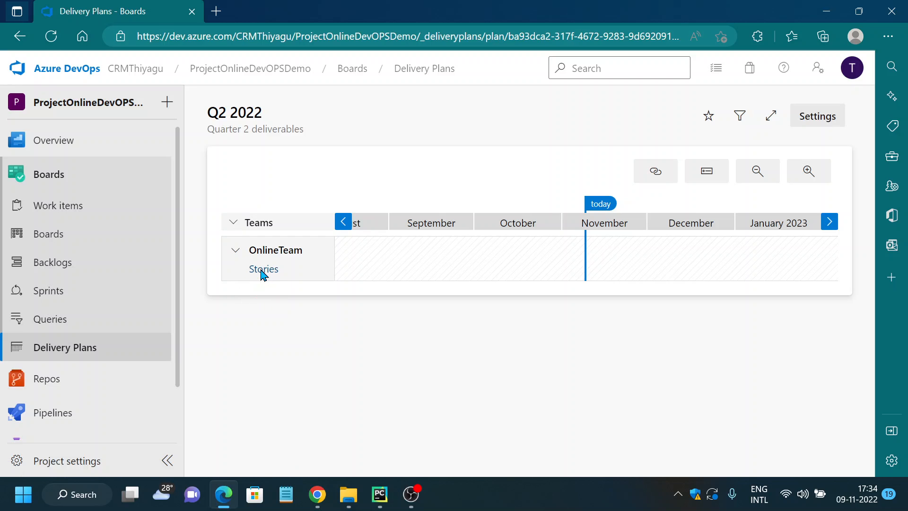
Check OnlineTeam's Stories backlog from the plan, return to the plan, and shift its calendar back and forward
left_click(263, 270)
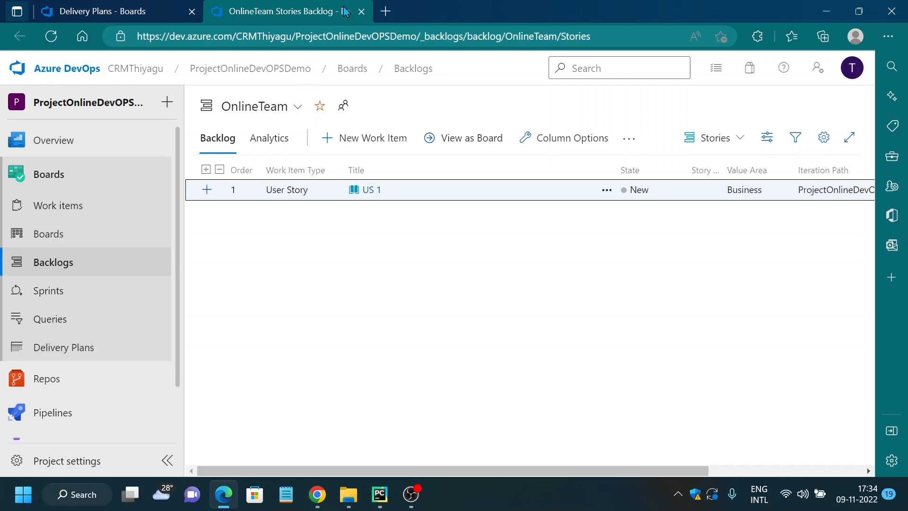
left_click(362, 12)
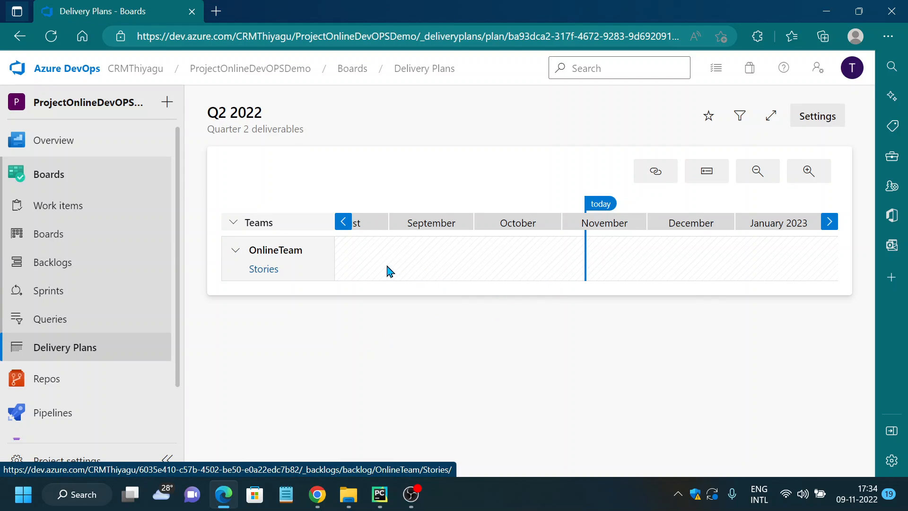
left_click(344, 222)
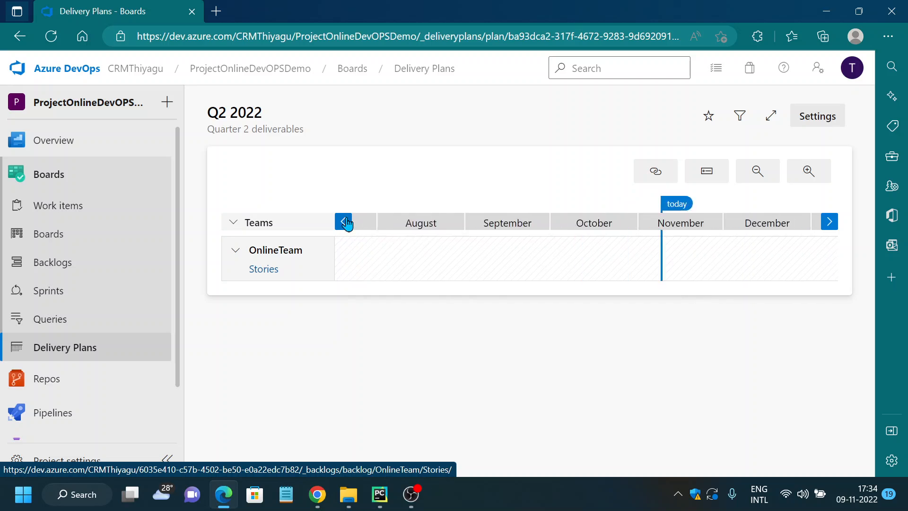
left_click(830, 222)
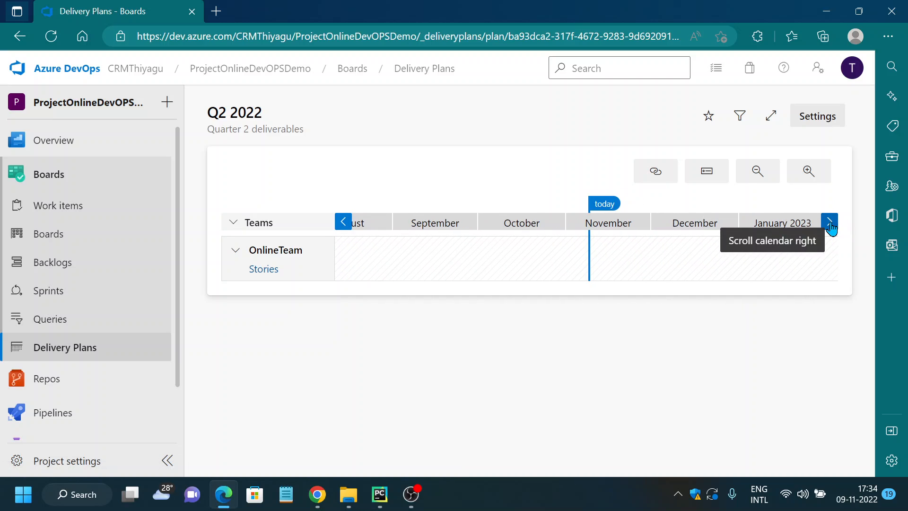
Create a sprint named Sprint2 for ProjectOnlineDevOPSDemo Team, keeping the proposed dates 11/22/2022 to 12/21/2022
left_click(62, 300)
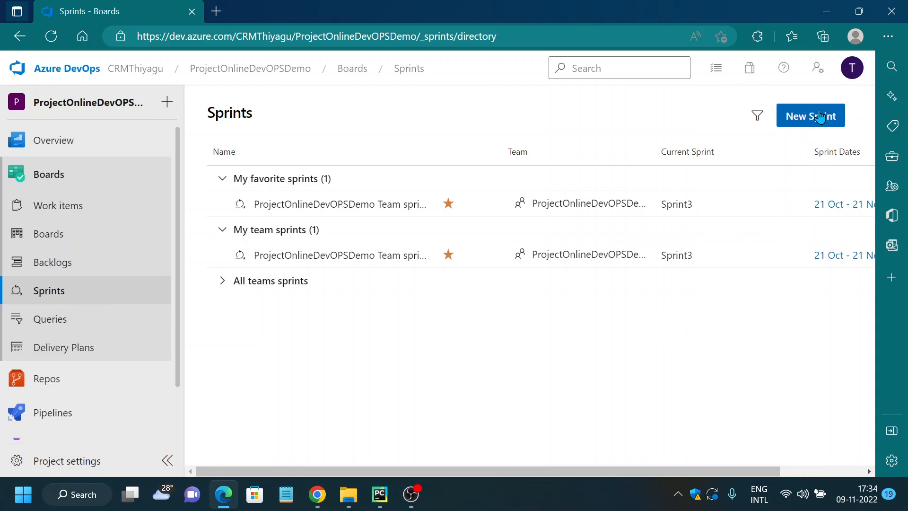
left_click_drag(464, 471, 445, 470)
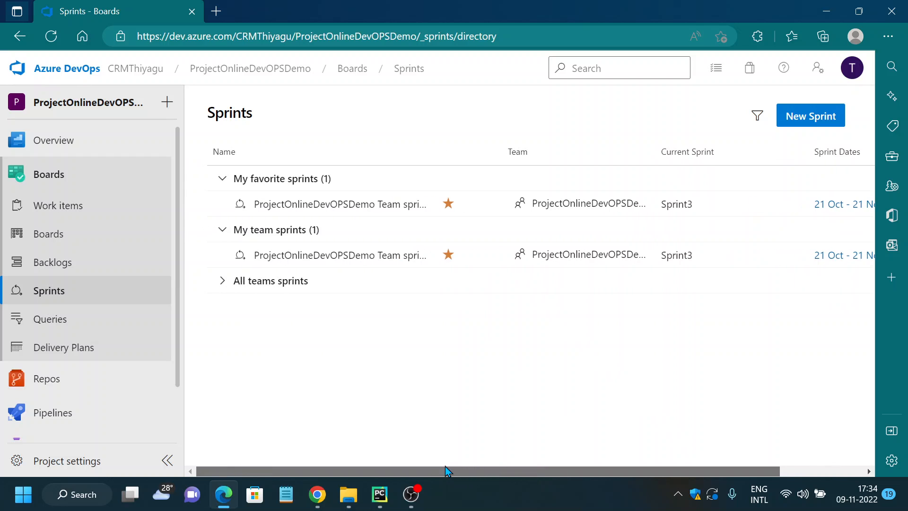
left_click(817, 120)
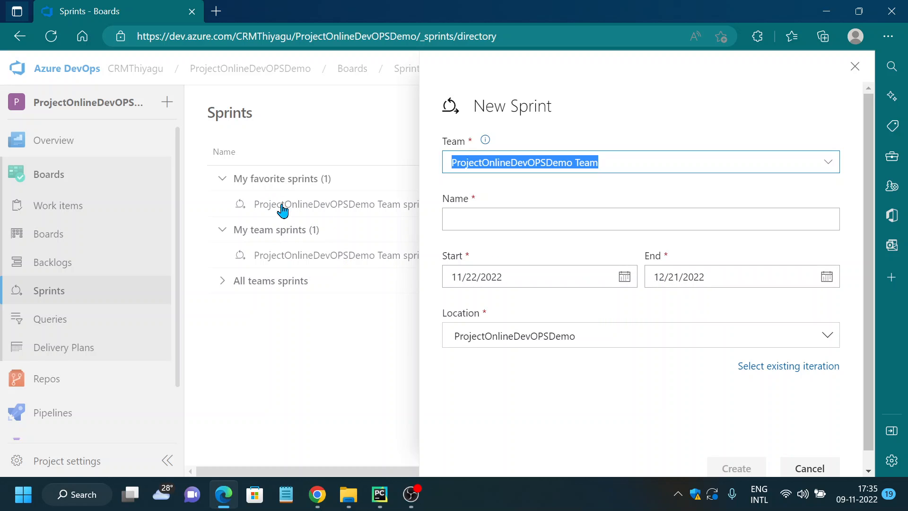
left_click(514, 218)
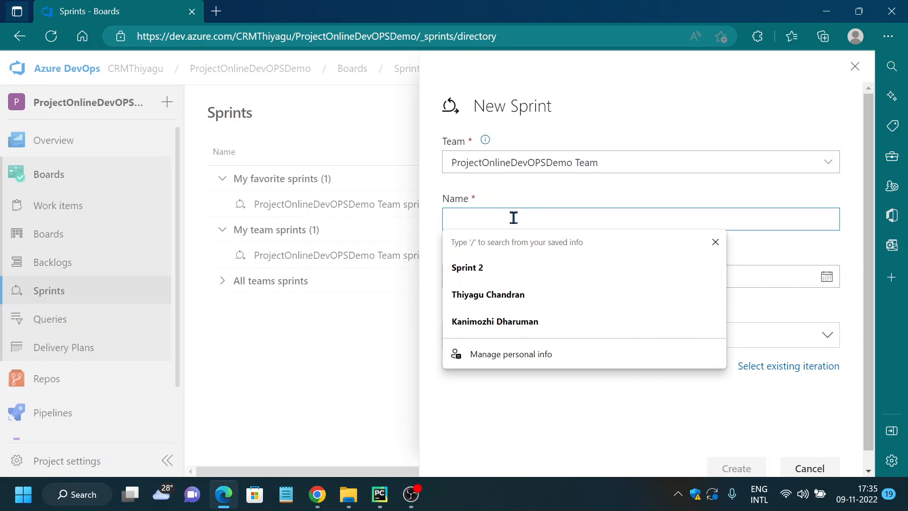
type("Sprin")
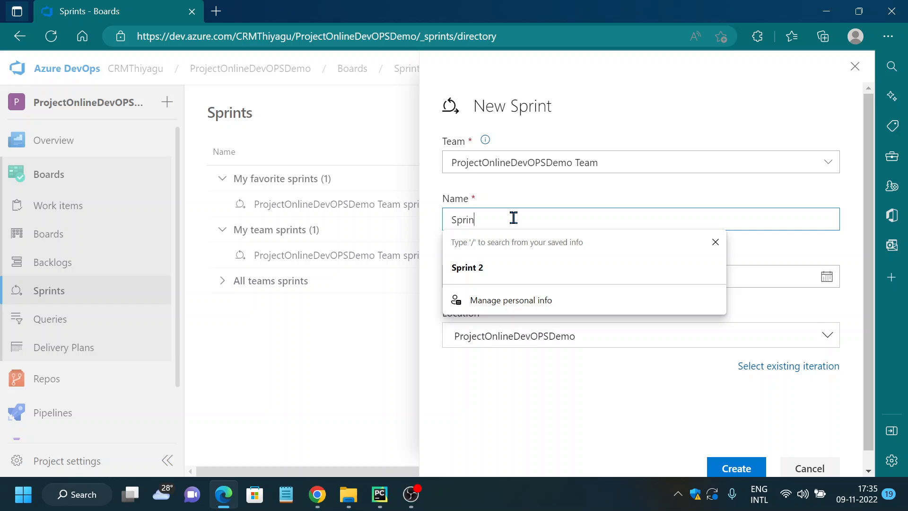
type("t2")
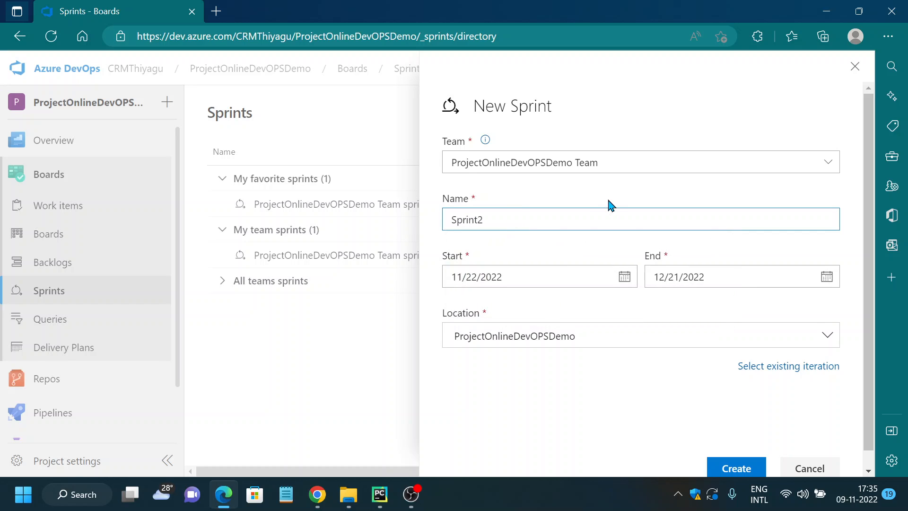
left_click(735, 468)
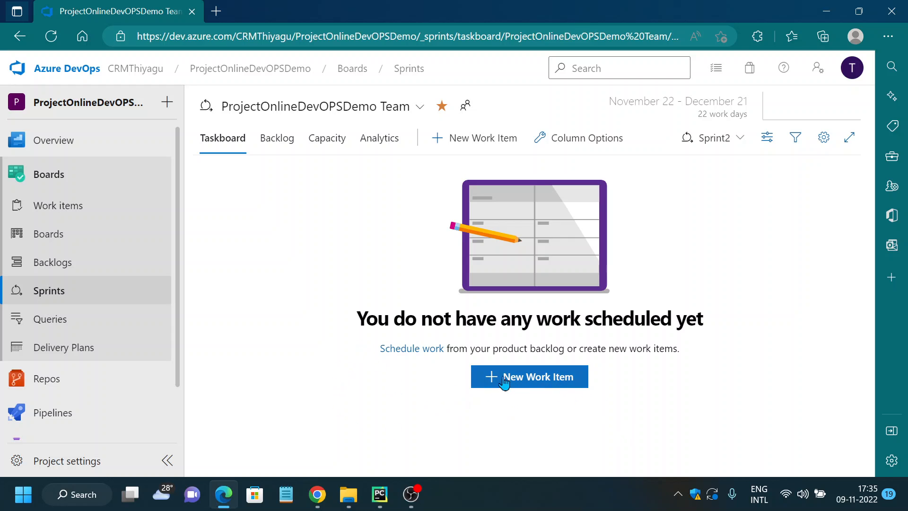
Schedule the user stories "Gift card with credit card" and "Giftcard with debitcard" into Sprint2 from the backlog and return to the sprint's taskboard
left_click(402, 349)
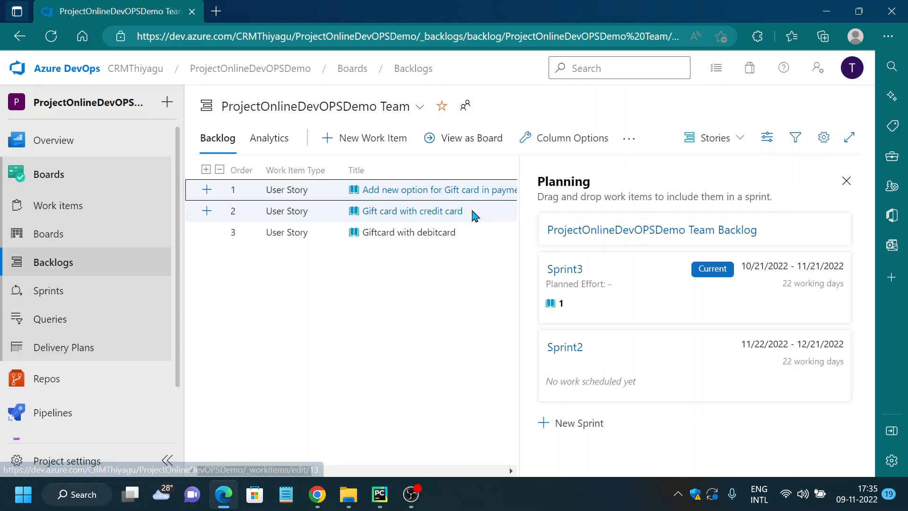
left_click_drag(474, 216, 579, 391)
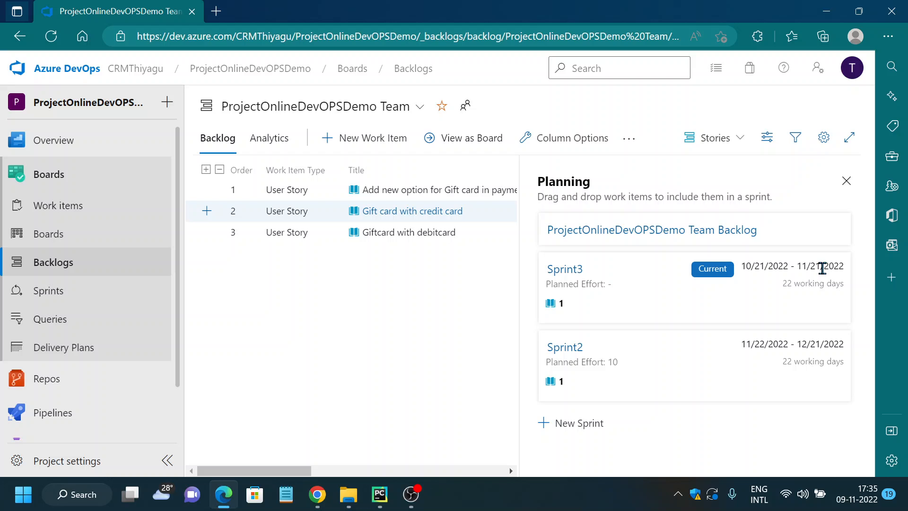
left_click_drag(822, 268, 800, 268)
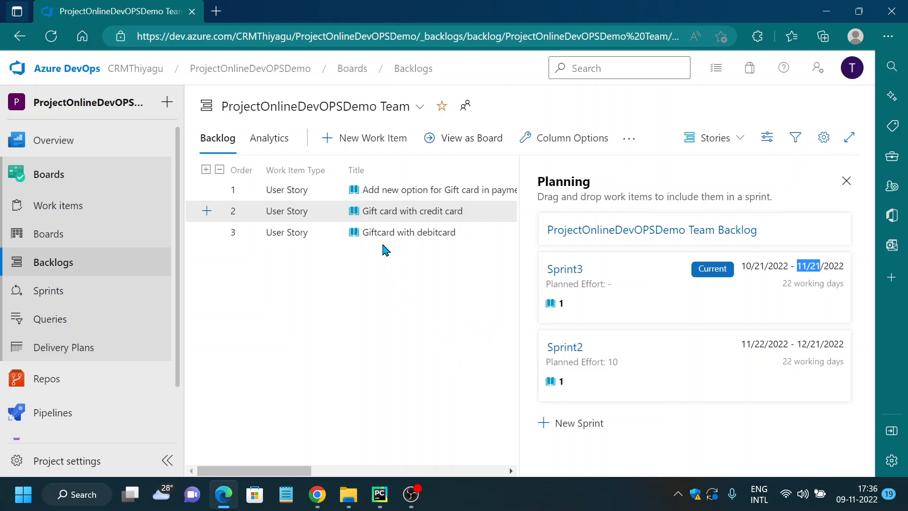
left_click(477, 238)
left_click_drag(482, 246, 619, 389)
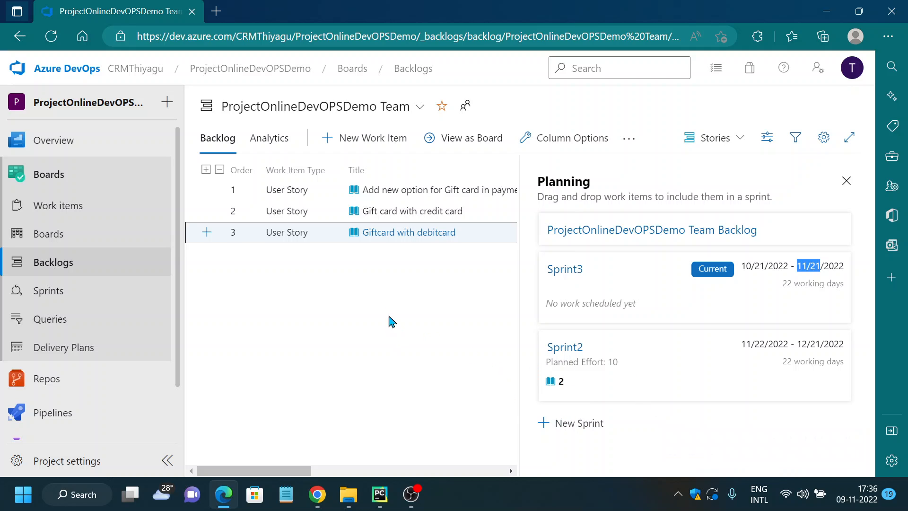
left_click(19, 40)
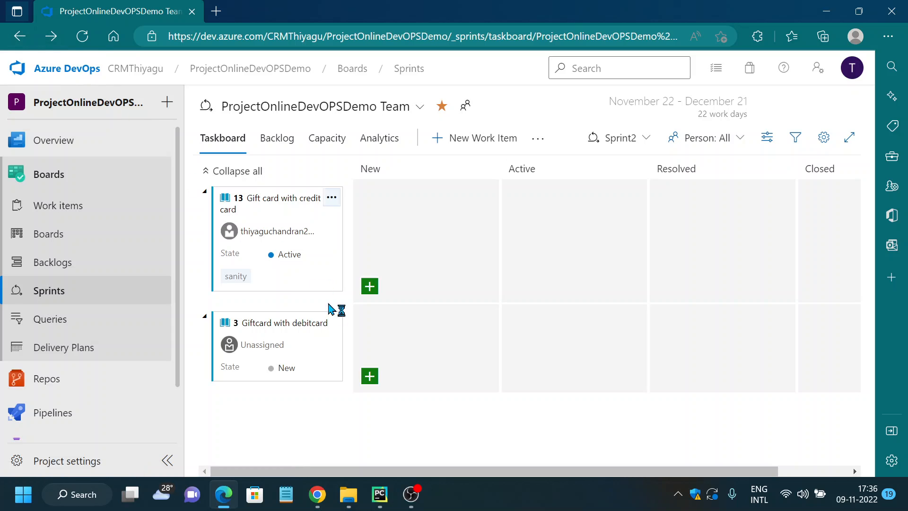
Reopen the Q2 2022 delivery plan and open OnlineTeam's Stories backlog from it
left_click(81, 348)
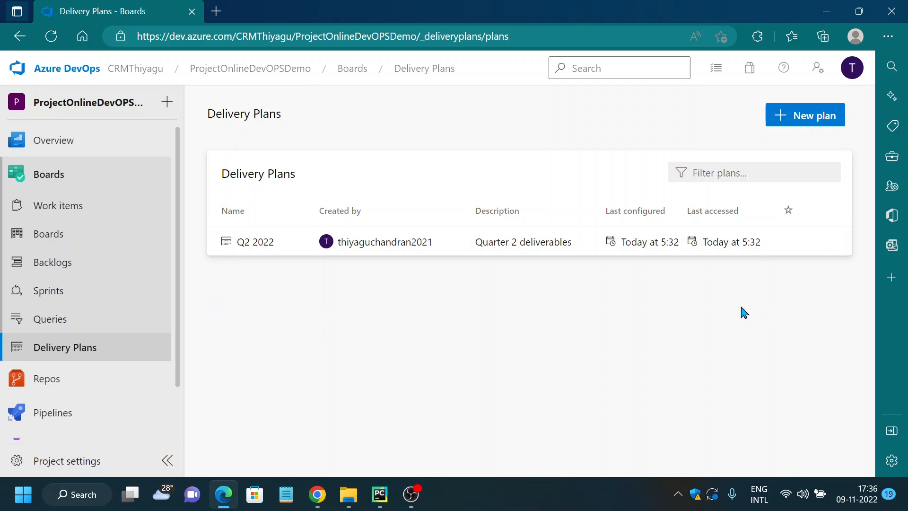
left_click(251, 243)
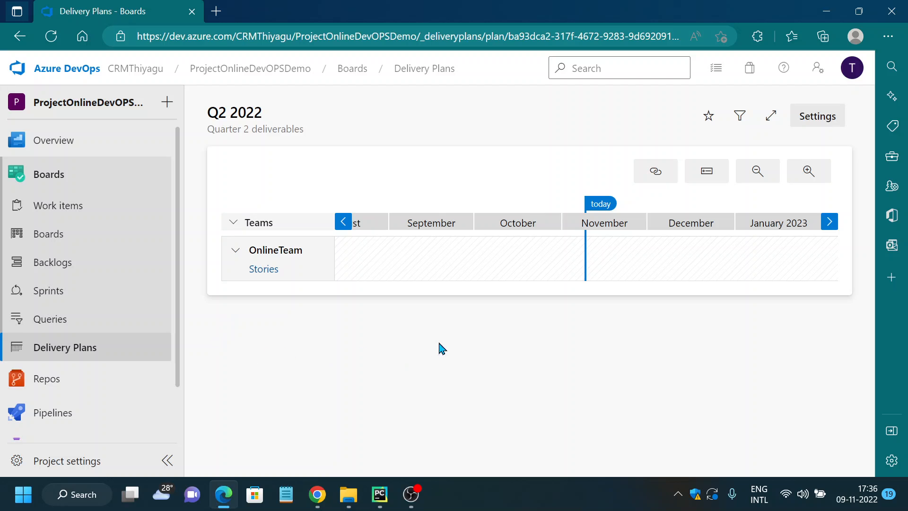
left_click(265, 272)
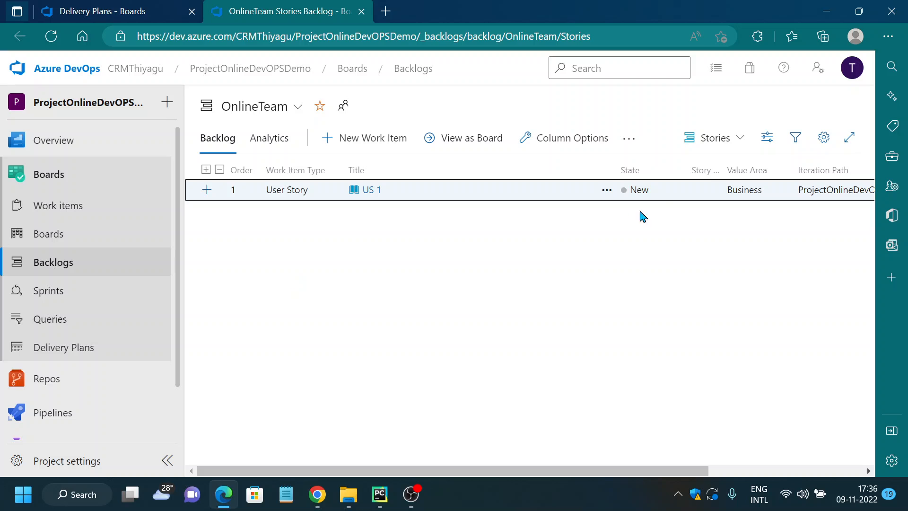
Set the state of OnlineTeam's user story US 1 to Closed, save it, look over its details and close the work item
left_click(372, 191)
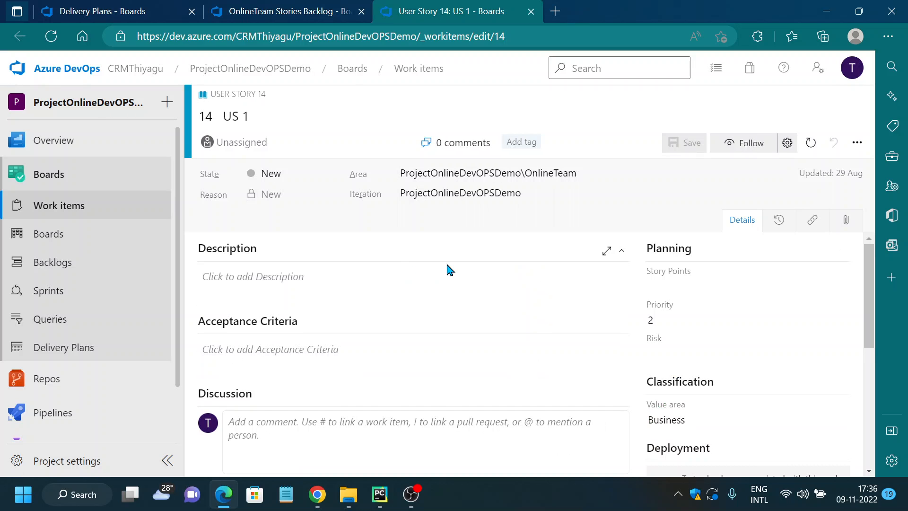
scroll(615, 345, "down", 2)
scroll(634, 356, "up", 2)
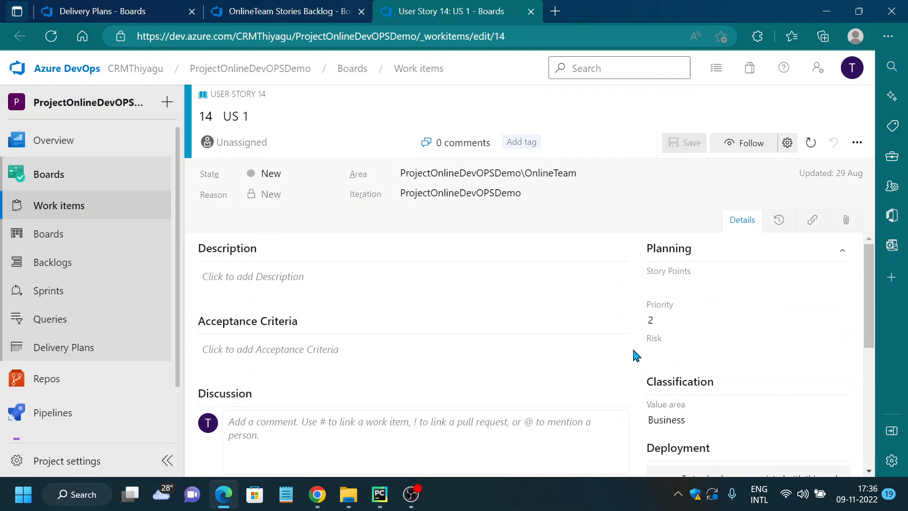
left_click(331, 175)
left_click(331, 176)
left_click(332, 176)
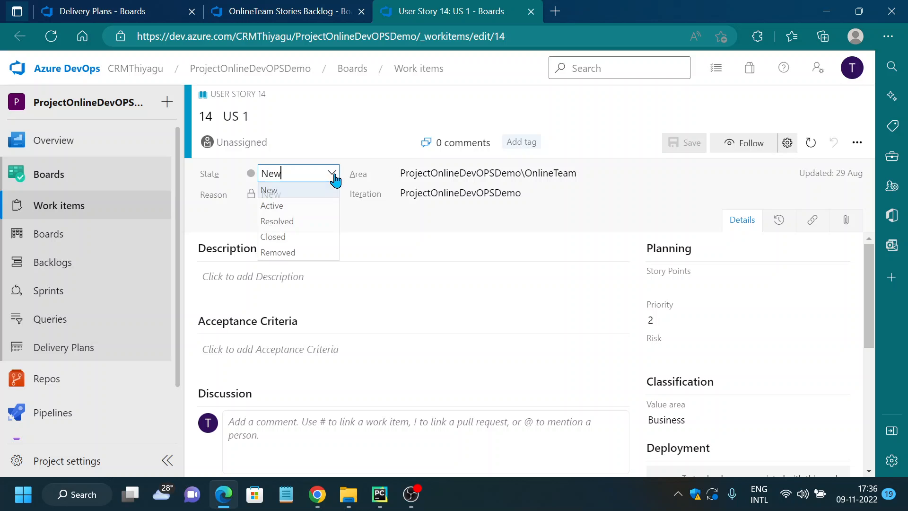
left_click(289, 237)
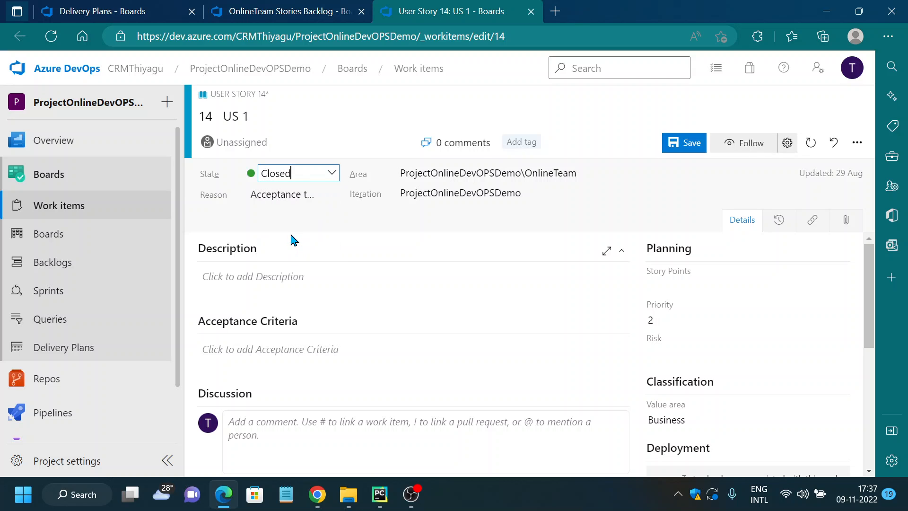
left_click(683, 152)
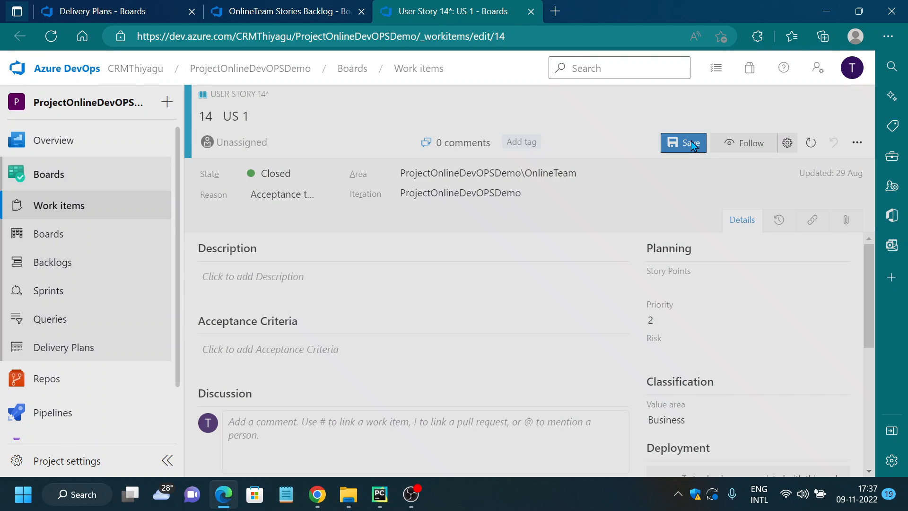
scroll(634, 307, "down", 4)
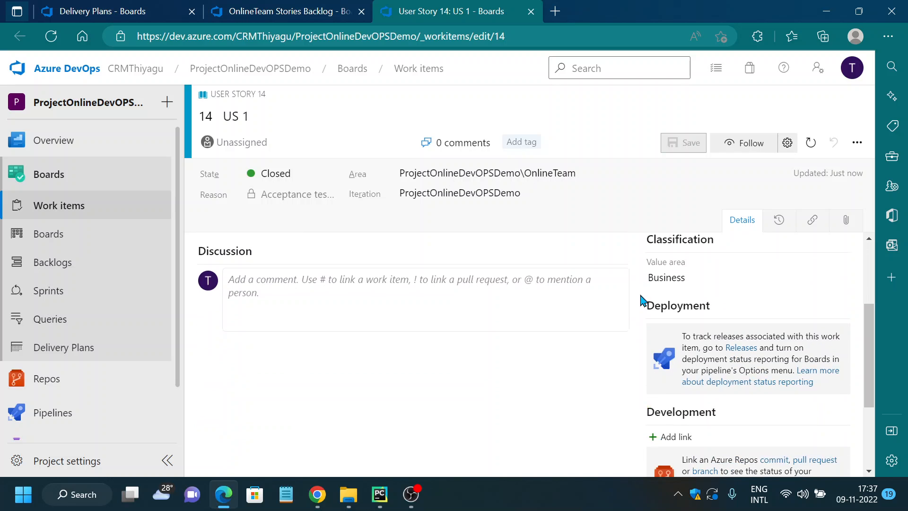
scroll(635, 312, "up", 2)
scroll(636, 327, "up", 2)
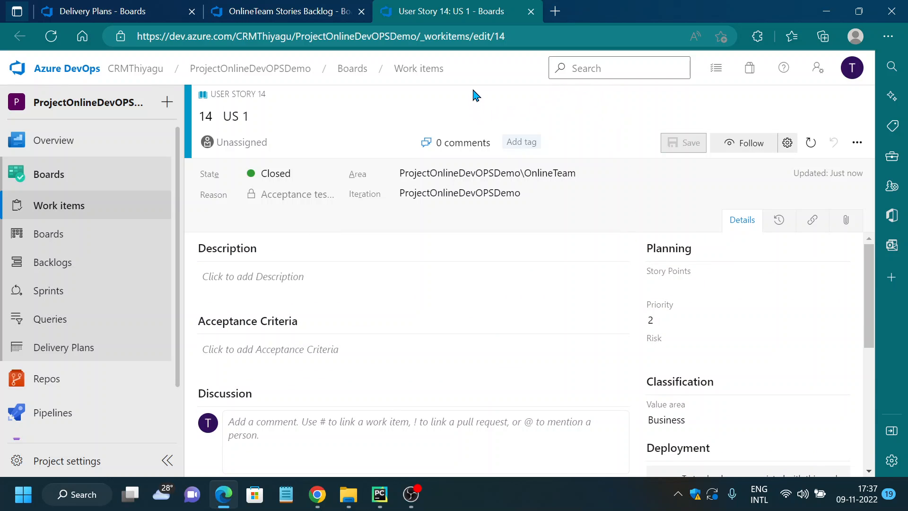
left_click(531, 12)
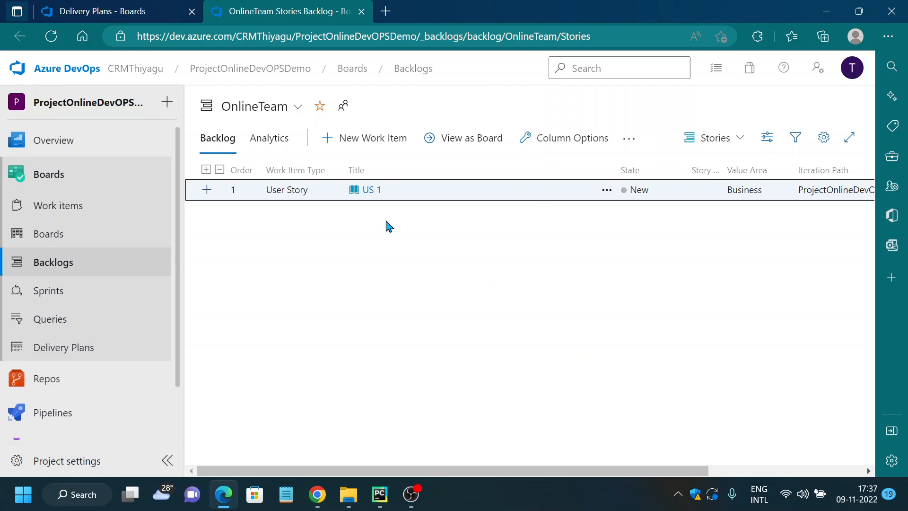
Return to the Q2 2022 plan and review its overview, teams and field criteria settings
left_click(171, 16)
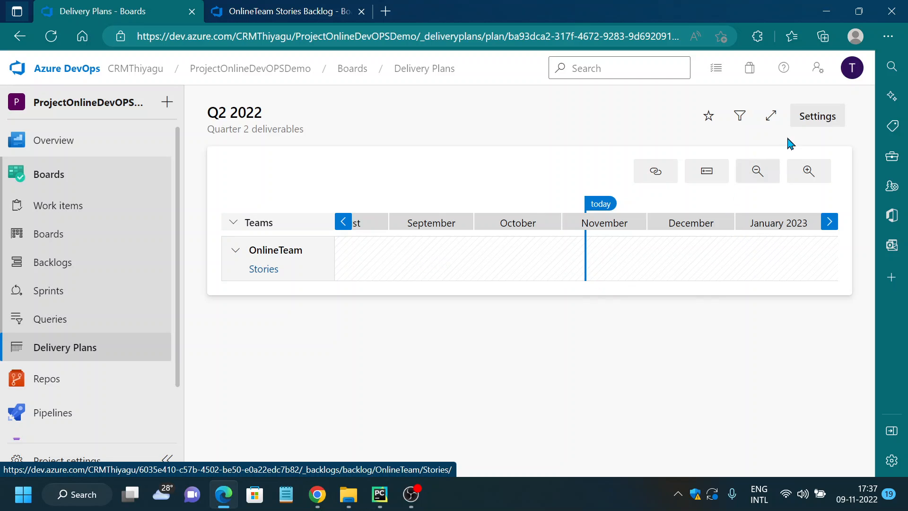
left_click(816, 121)
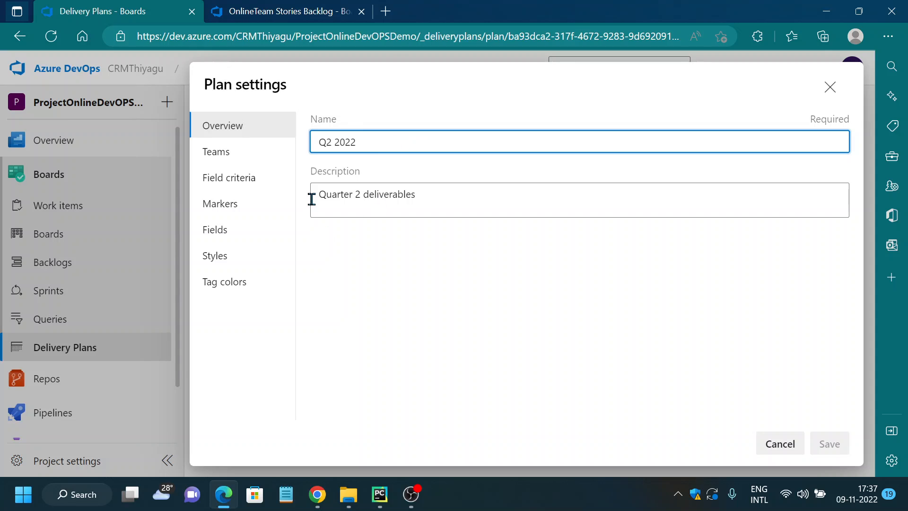
left_click(222, 157)
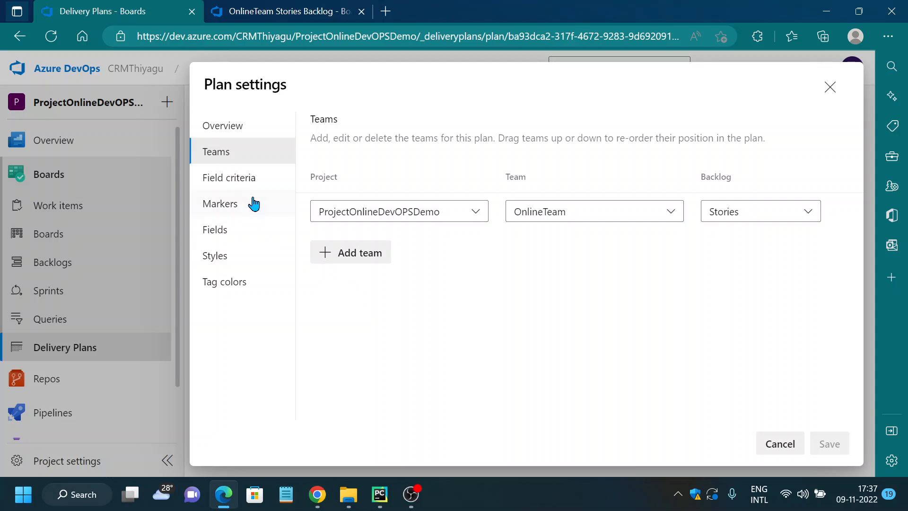
left_click(244, 179)
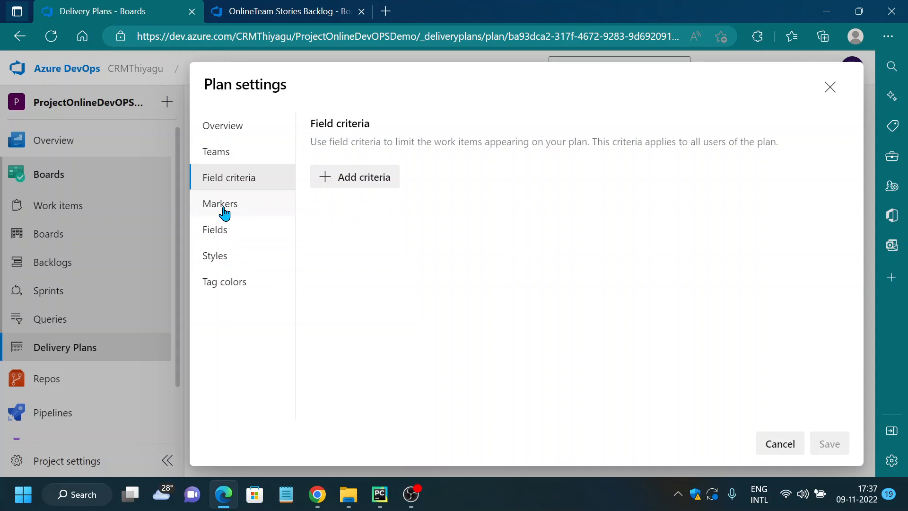
Add a plan marker dated 15/11/2022 with the label GoLive in the plan's settings
left_click(225, 212)
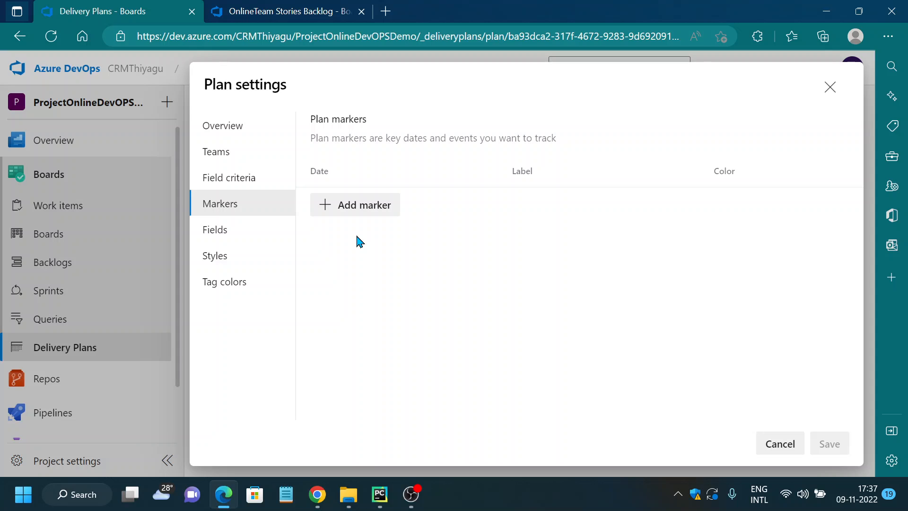
left_click(345, 207)
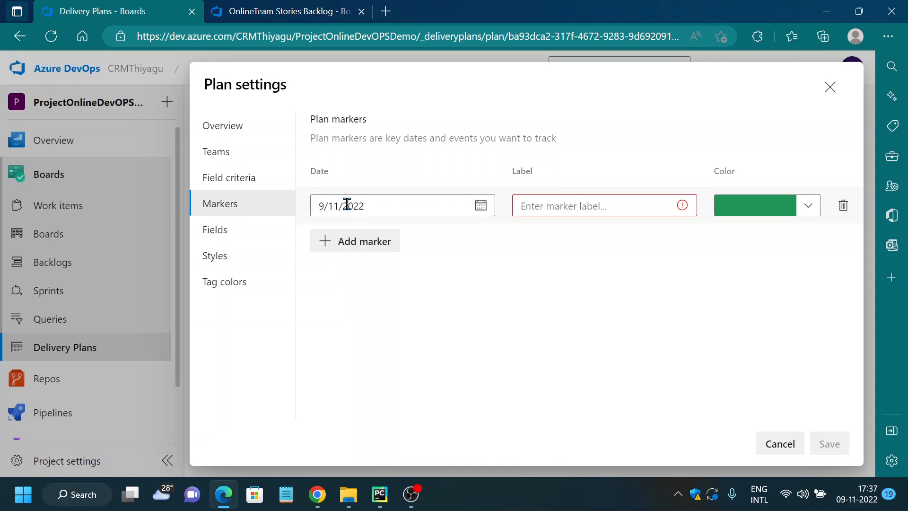
left_click(480, 206)
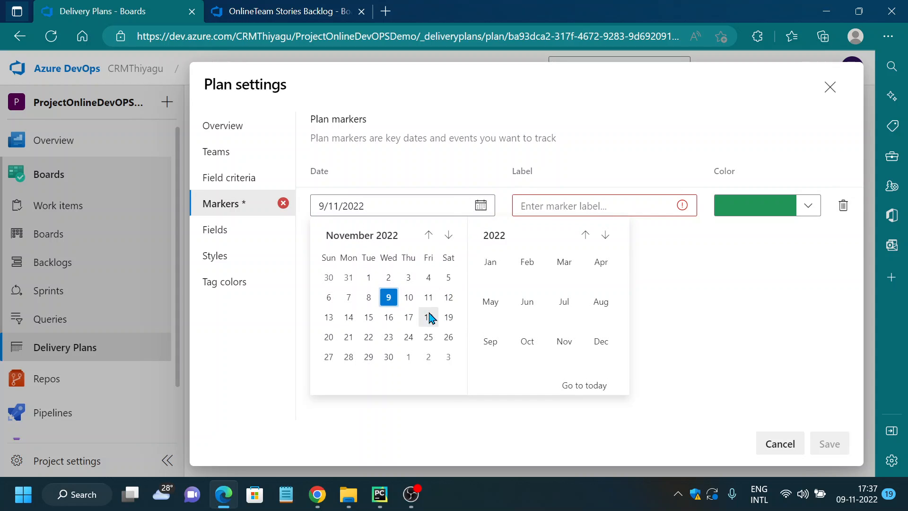
left_click(368, 317)
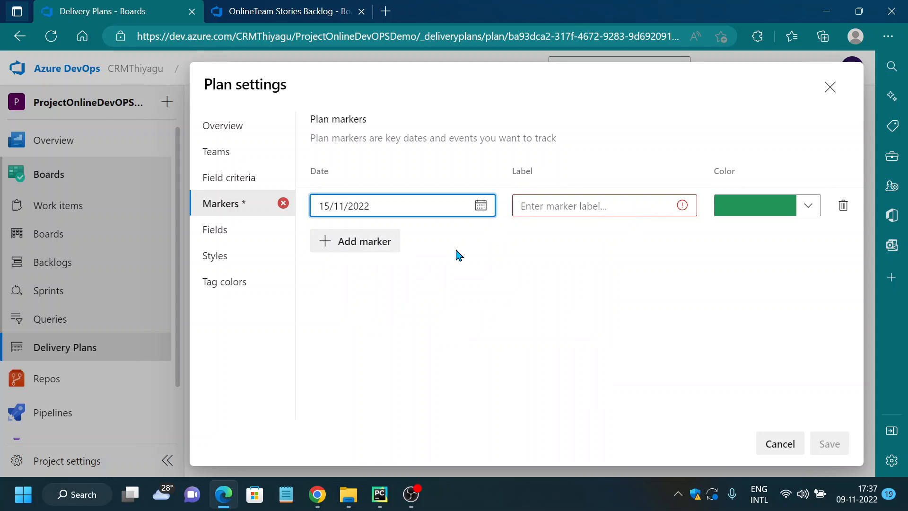
left_click(557, 207)
type("GoLive")
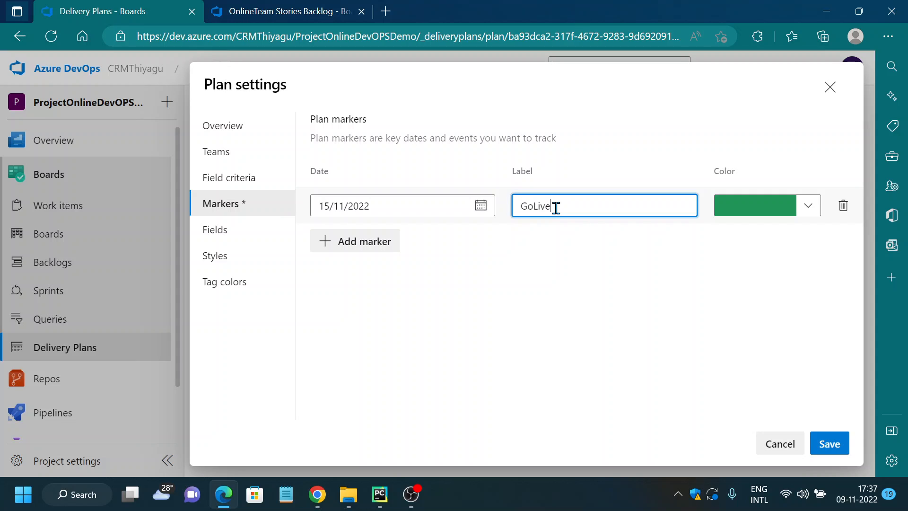
left_click(589, 268)
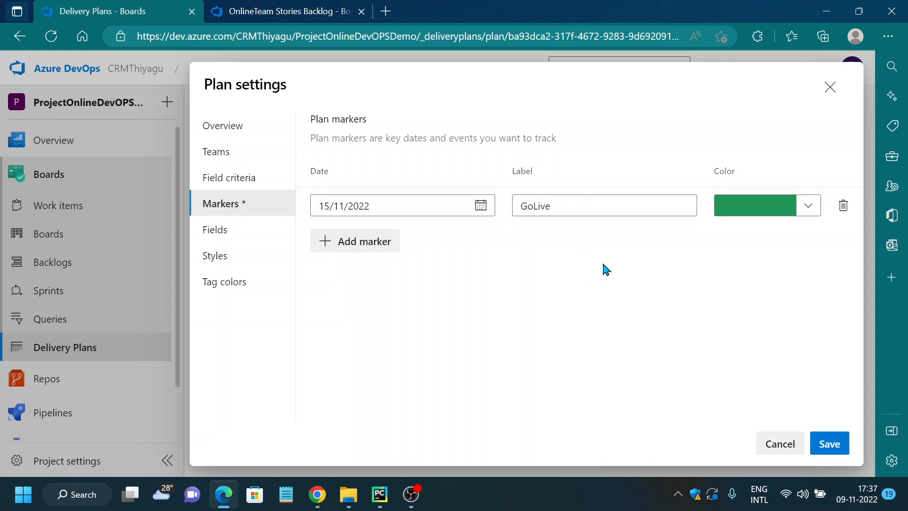
Set the GoLive marker's color to dark purple, trying pink first
left_click(809, 208)
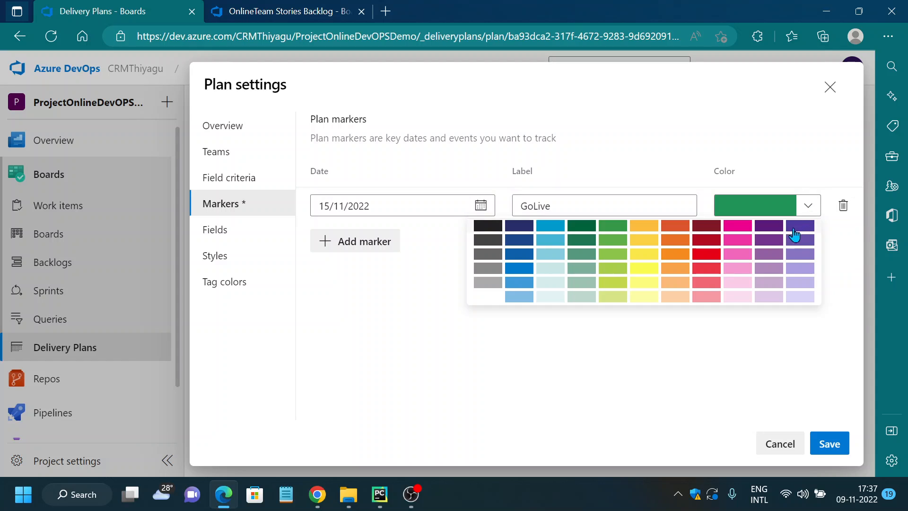
left_click(737, 230)
left_click(809, 211)
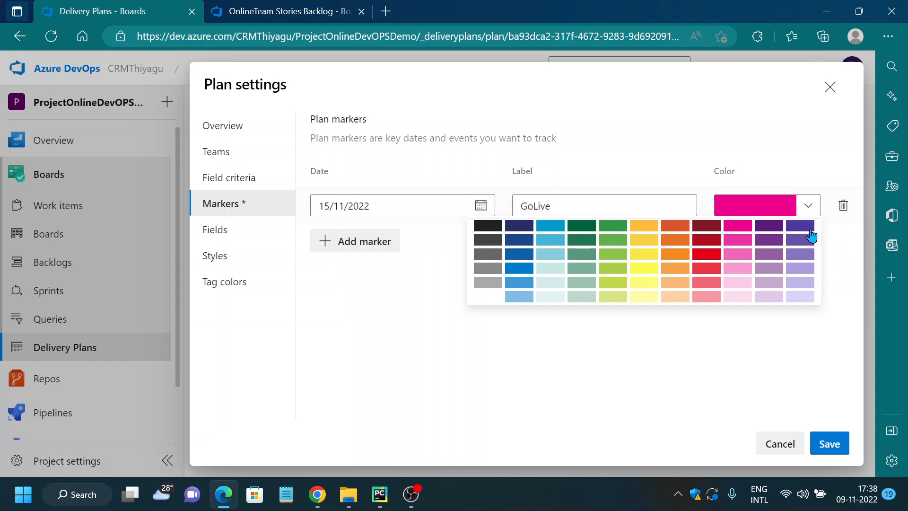
left_click(804, 230)
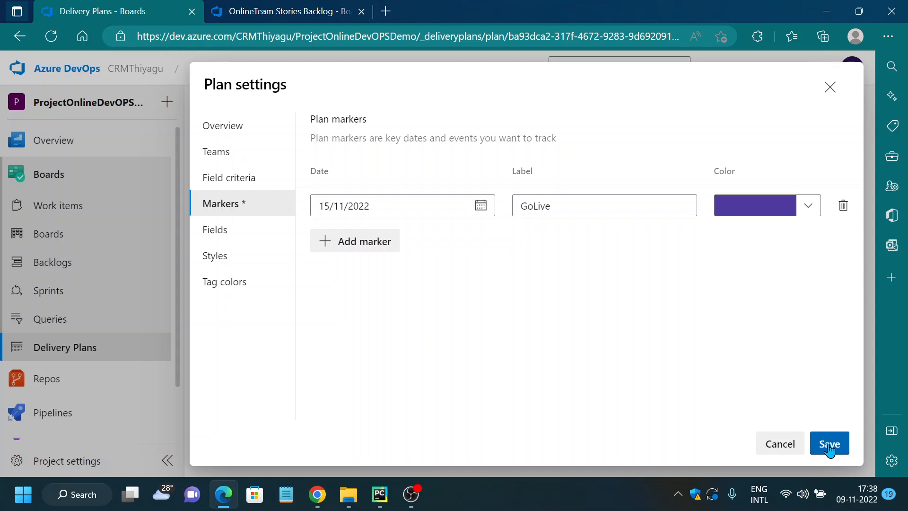
Review the card field options and the styling rules in the plan's settings
left_click(230, 229)
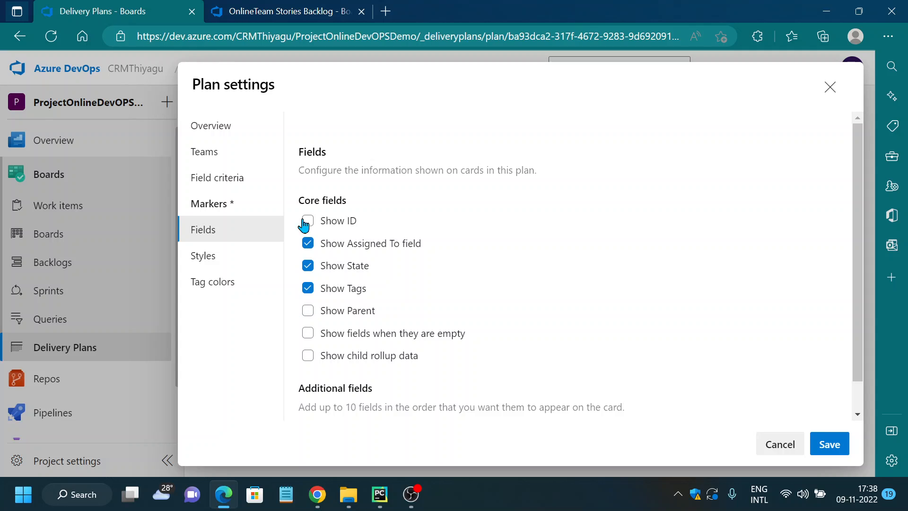
scroll(379, 341, "down", 1)
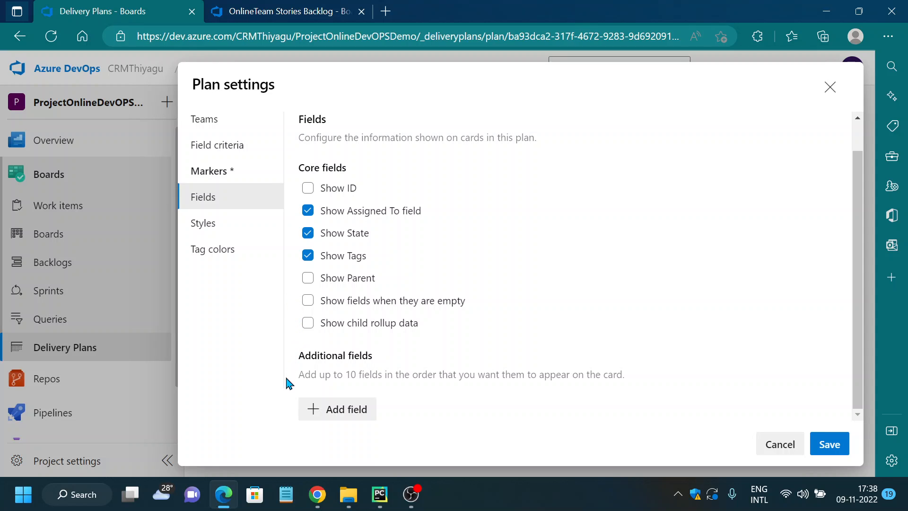
left_click(207, 230)
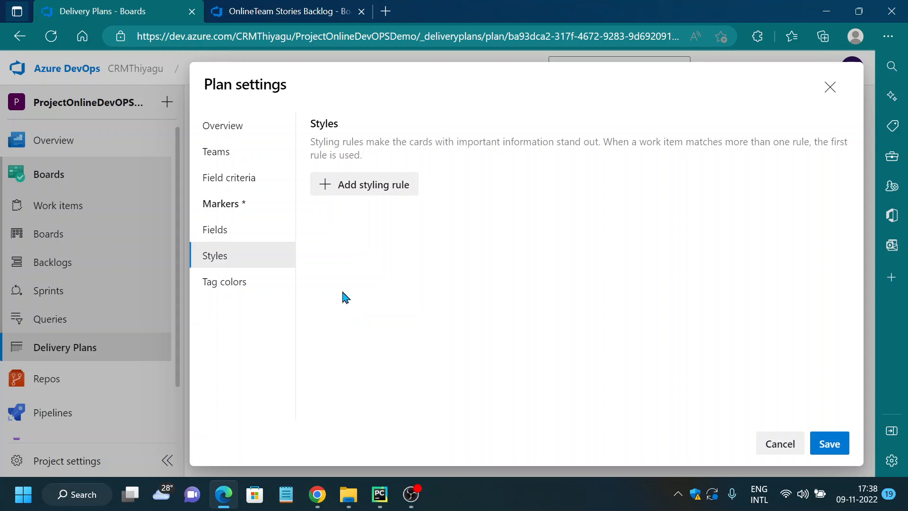
Add a red tag color for the blocked tag and save the plan settings
left_click(226, 288)
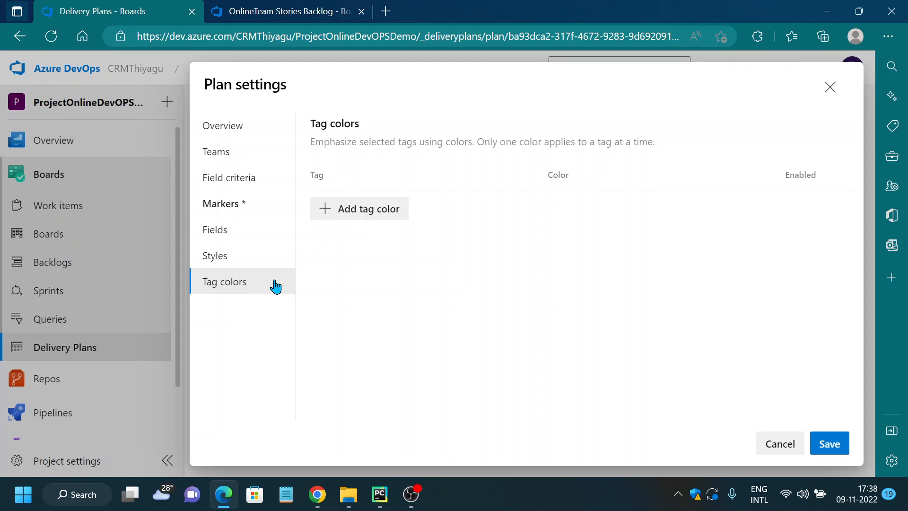
left_click(350, 212)
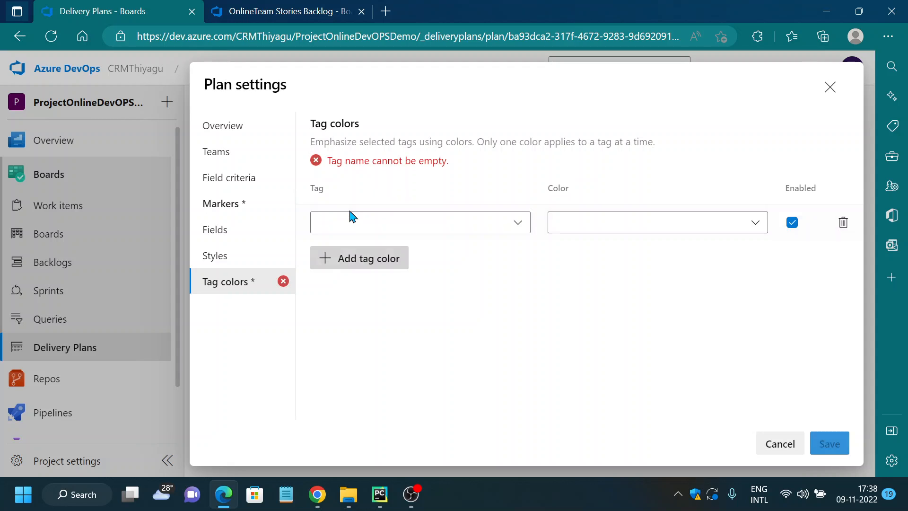
left_click(517, 232)
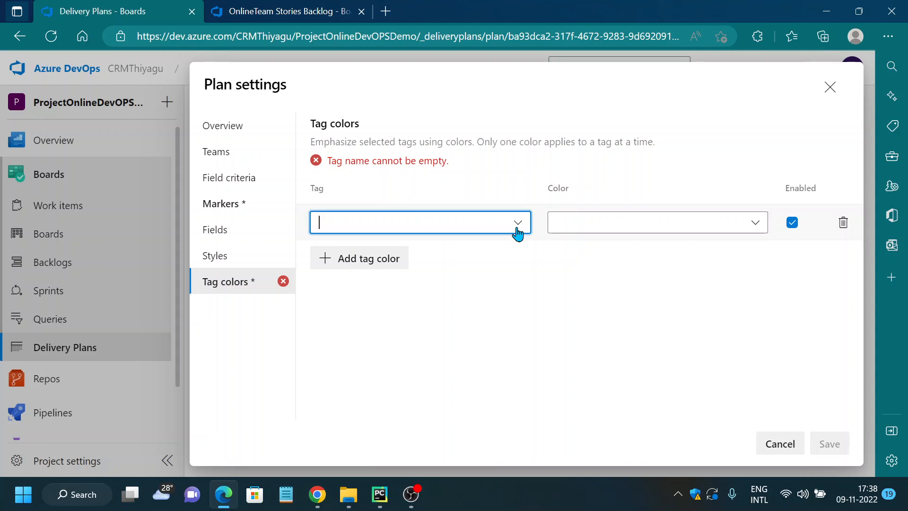
left_click(378, 227)
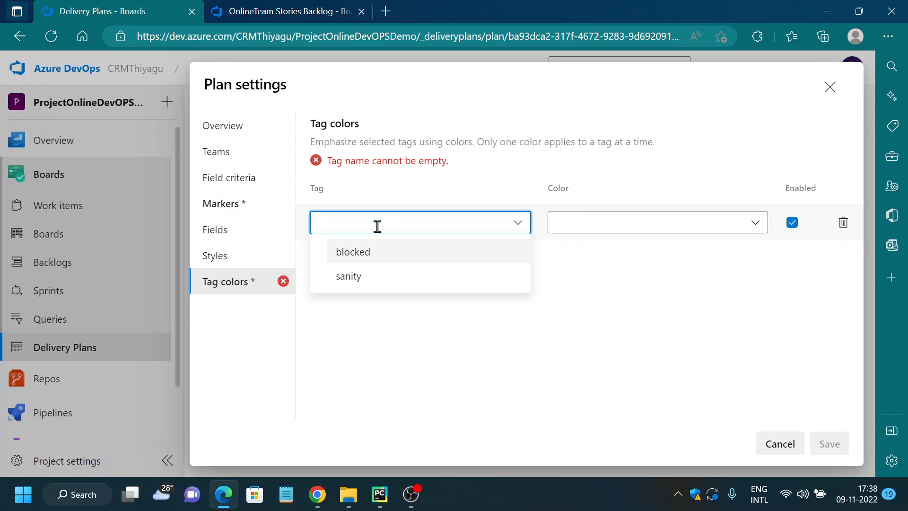
type("block")
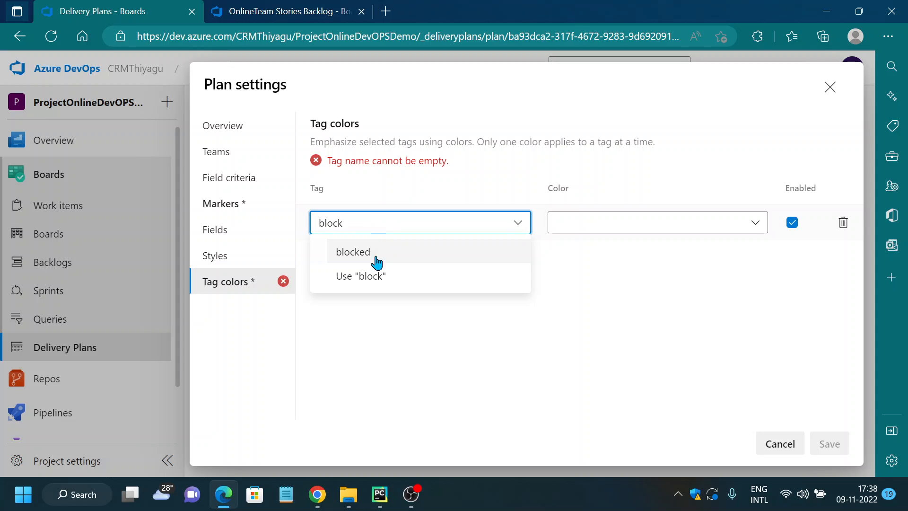
left_click(375, 255)
left_click(759, 228)
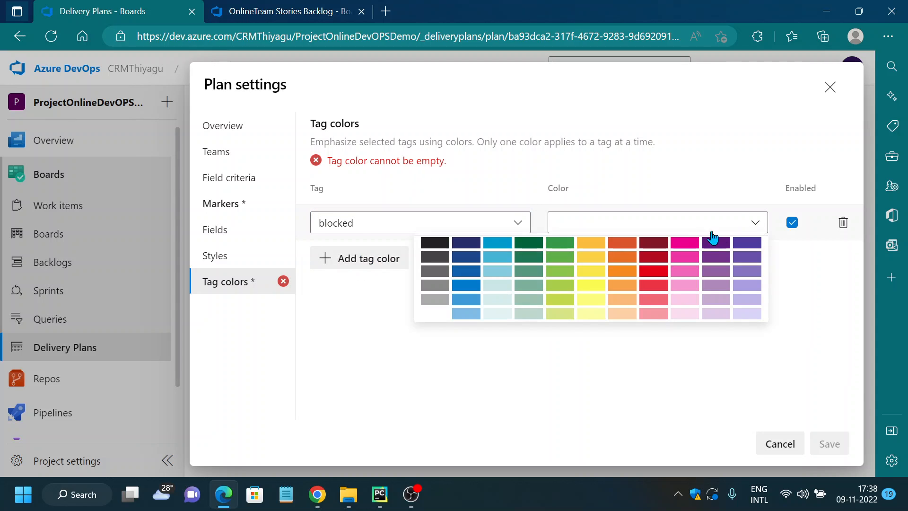
left_click(654, 274)
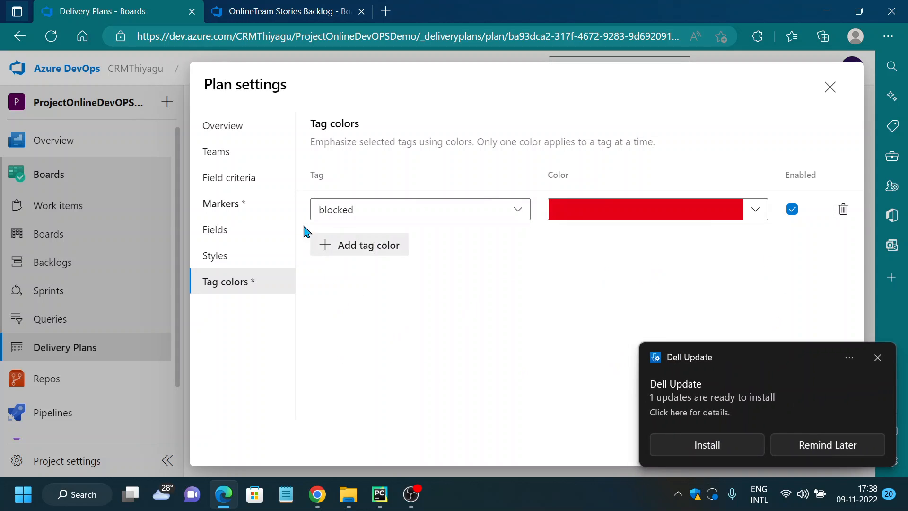
left_click(878, 358)
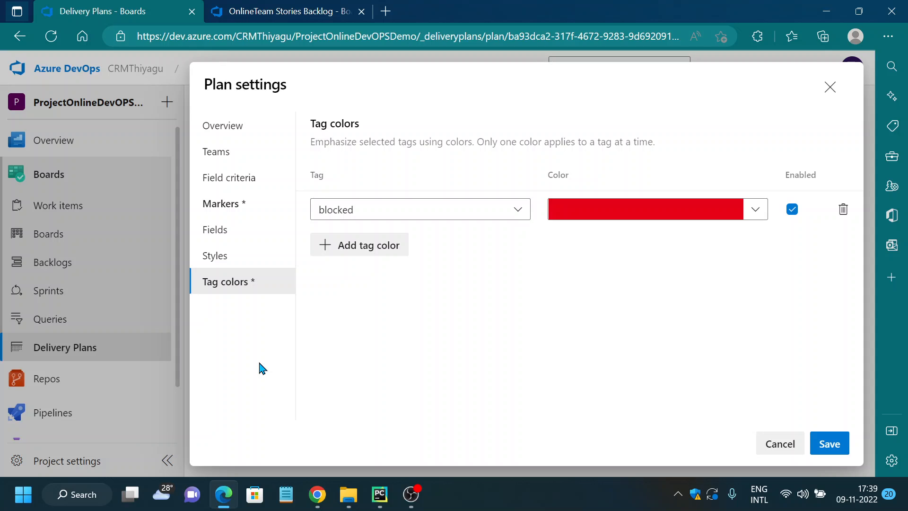
left_click(829, 444)
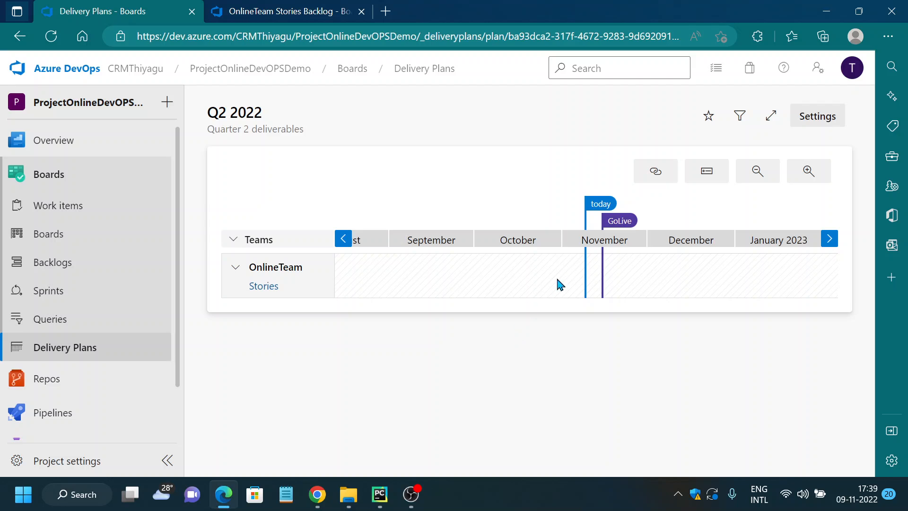
Open OnlineTeam's Stories backlog from the plan and add a user story titled "User story - Complete master card update"
mouse_move(615, 226)
left_click(263, 289)
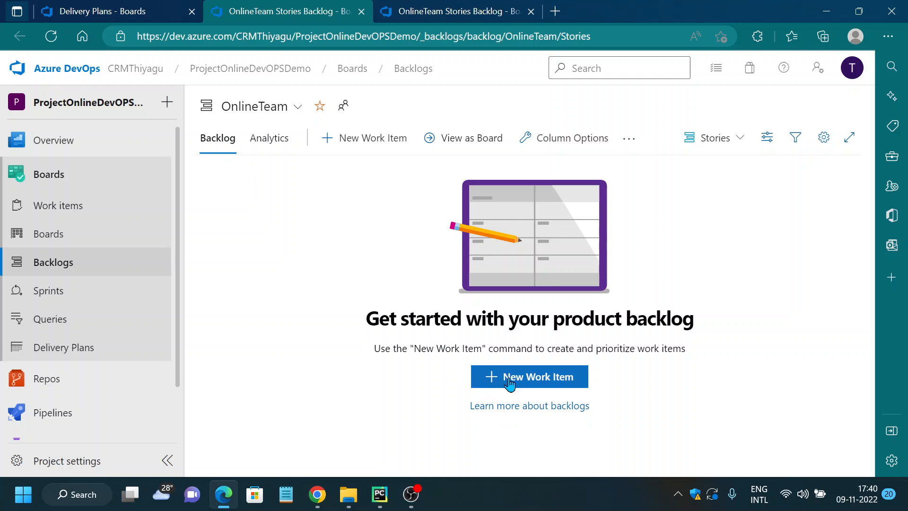
left_click(533, 377)
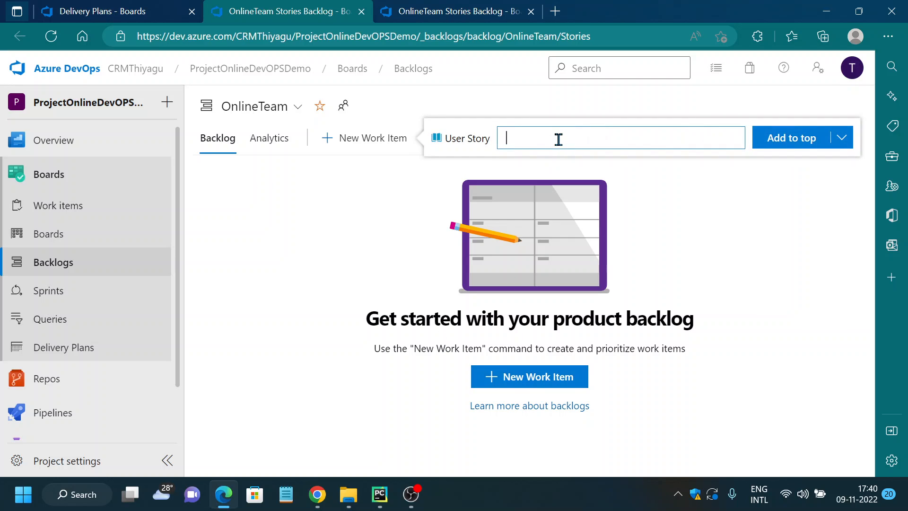
type("US")
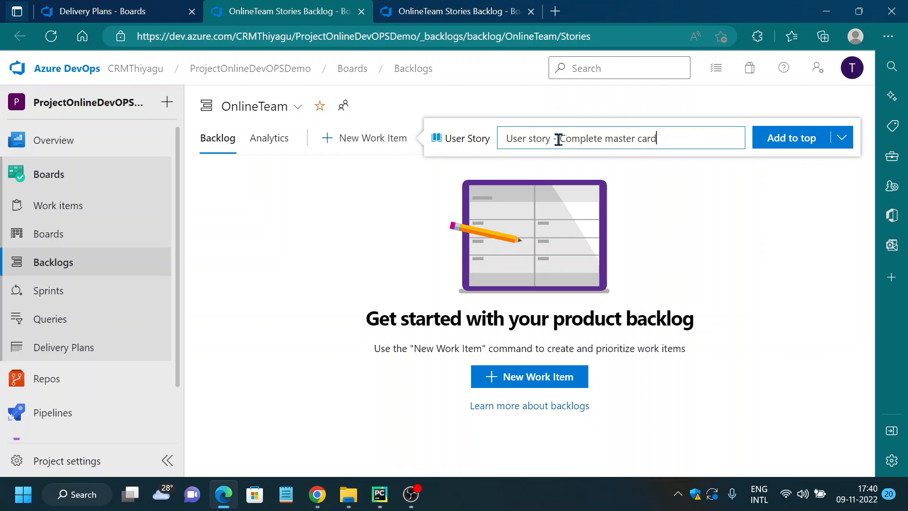
type("update")
left_click(802, 139)
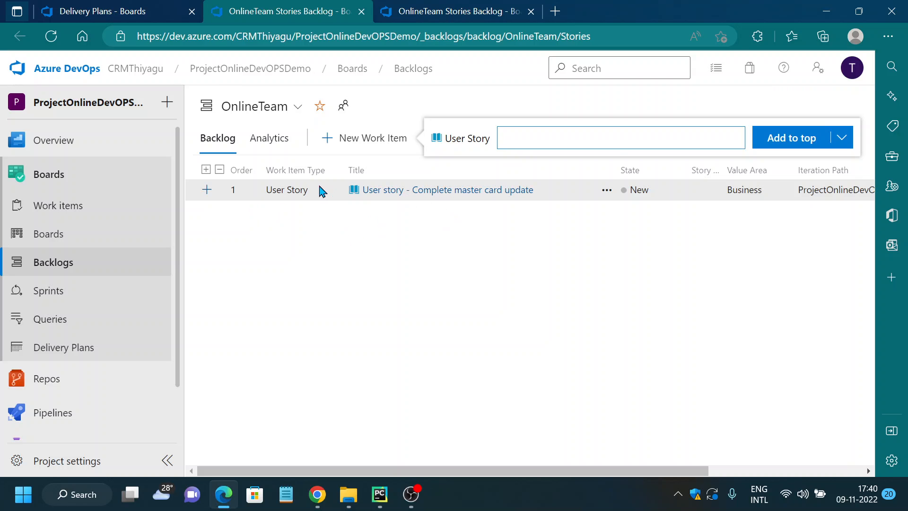
Refresh OnlineTeam's backlog, open the "Complete master card update" story in a new tab, set its state to Active and save it
left_click(124, 11)
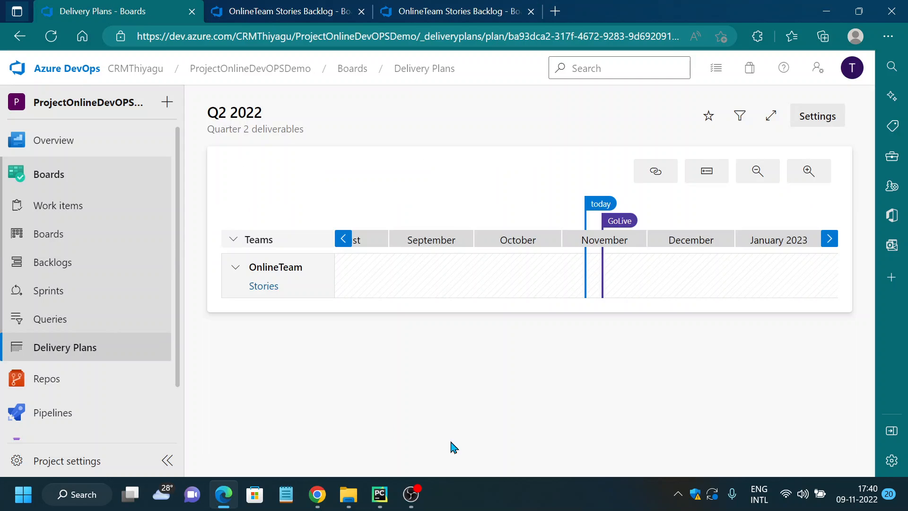
left_click(428, 12)
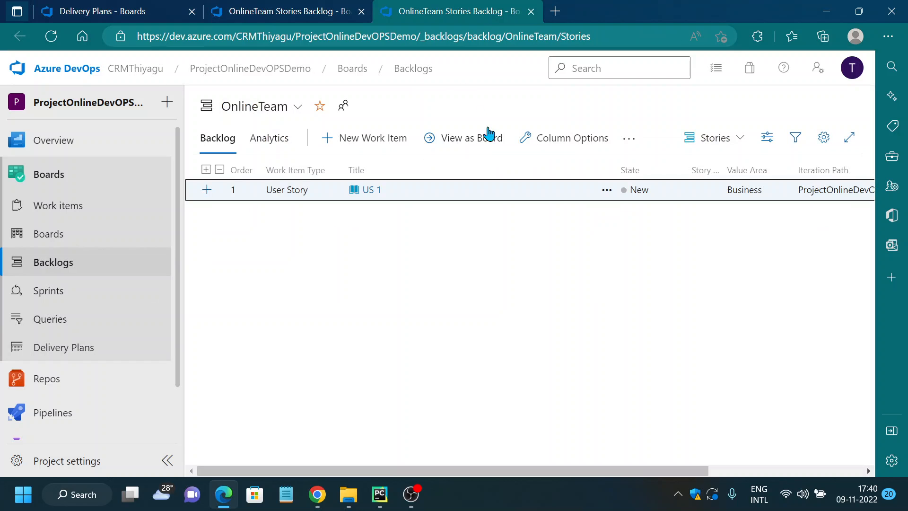
left_click(50, 37)
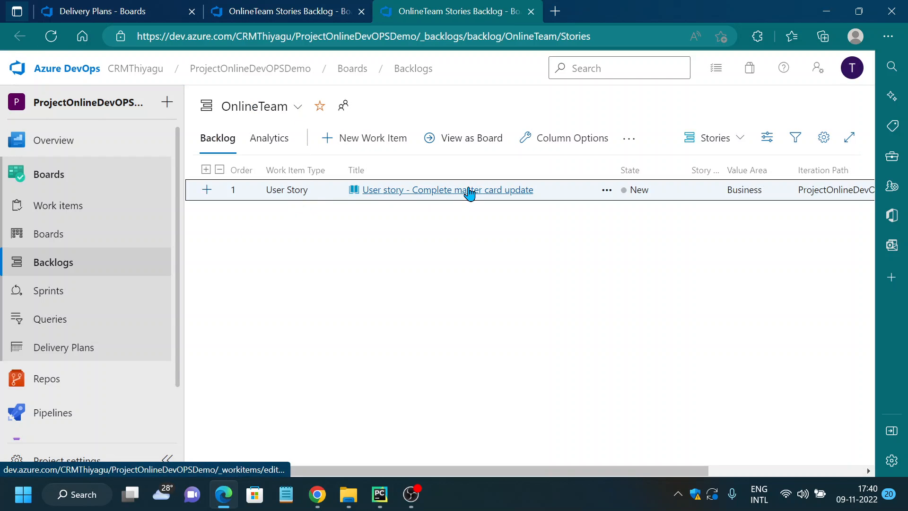
middle_click(471, 190)
left_click(648, 10)
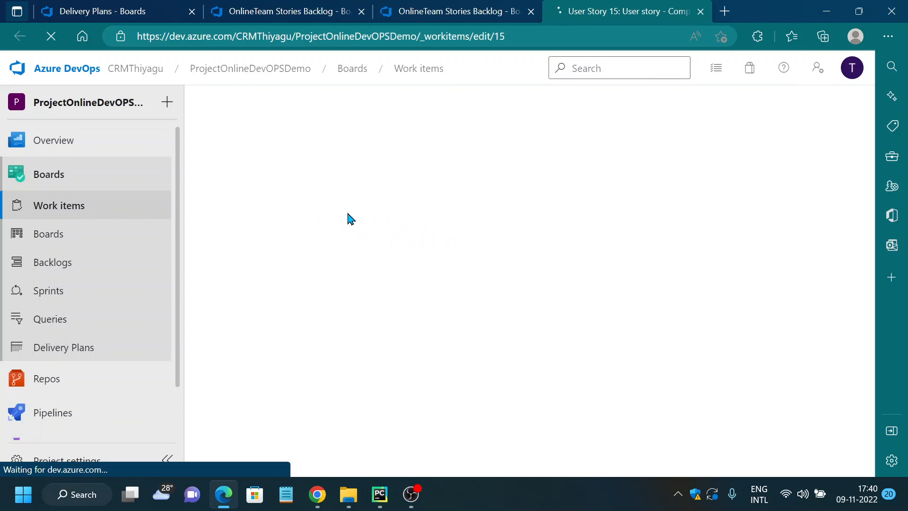
left_click(297, 173)
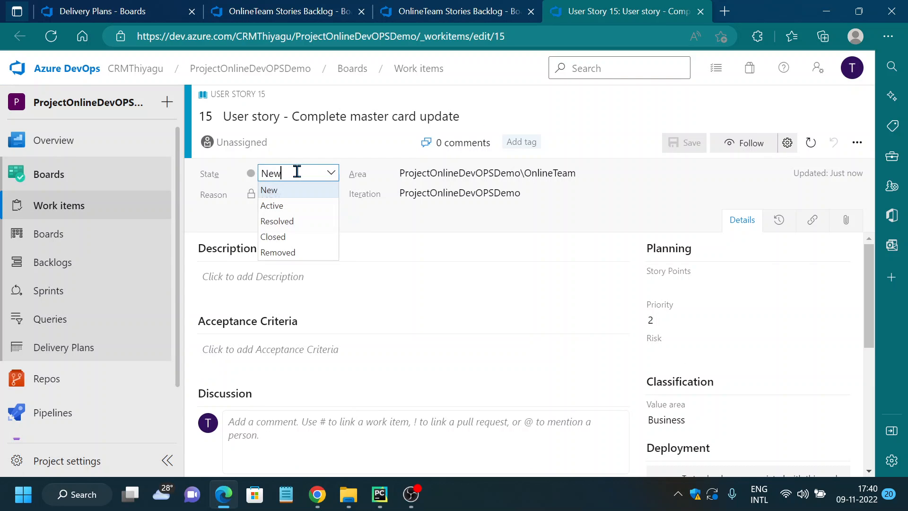
left_click(270, 204)
left_click(688, 143)
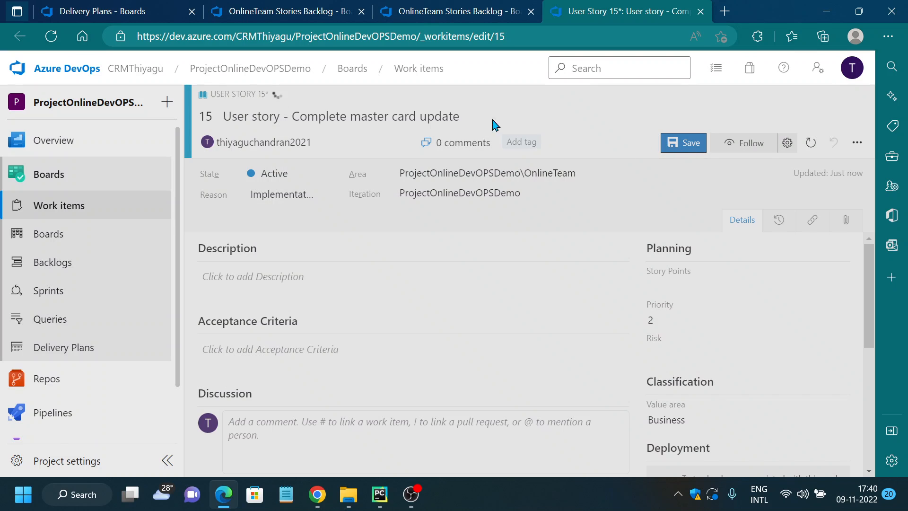
Reopen the Q2 2022 plan from the delivery plans list and check its timeline for the new user story
left_click(437, 13)
left_click(333, 15)
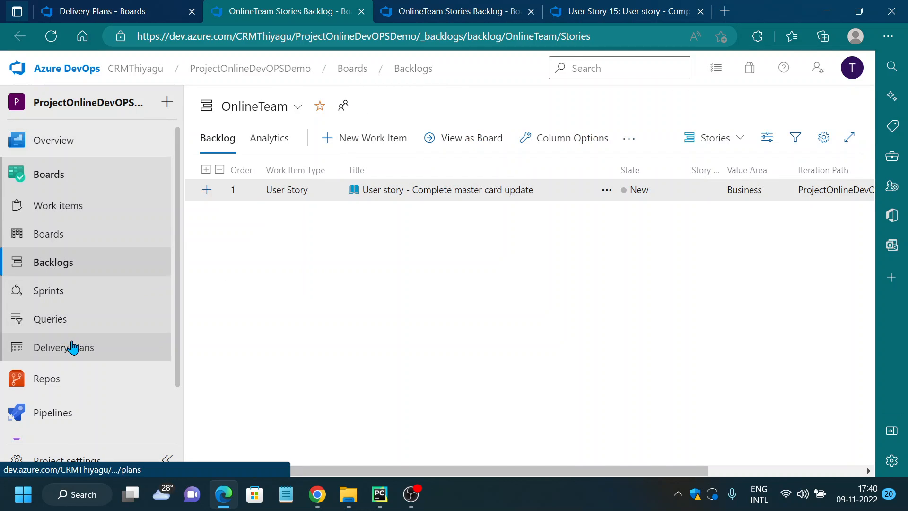
left_click(72, 347)
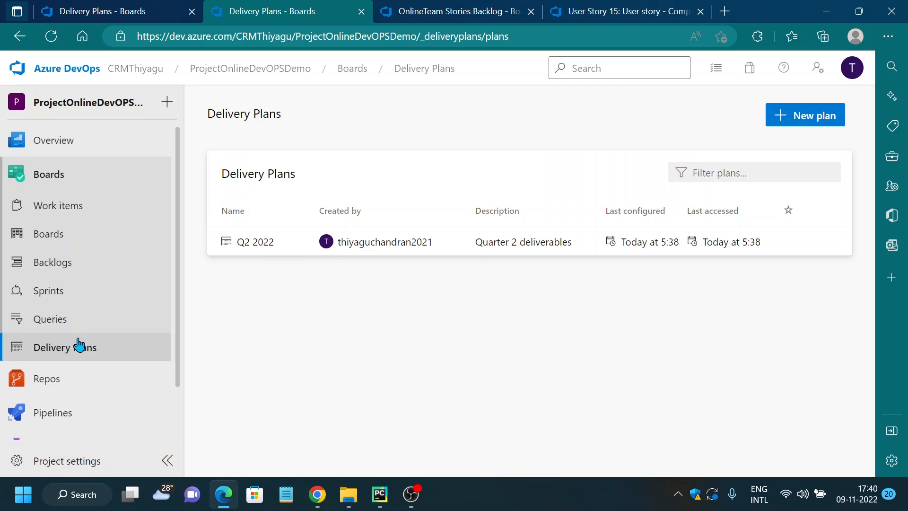
left_click(361, 245)
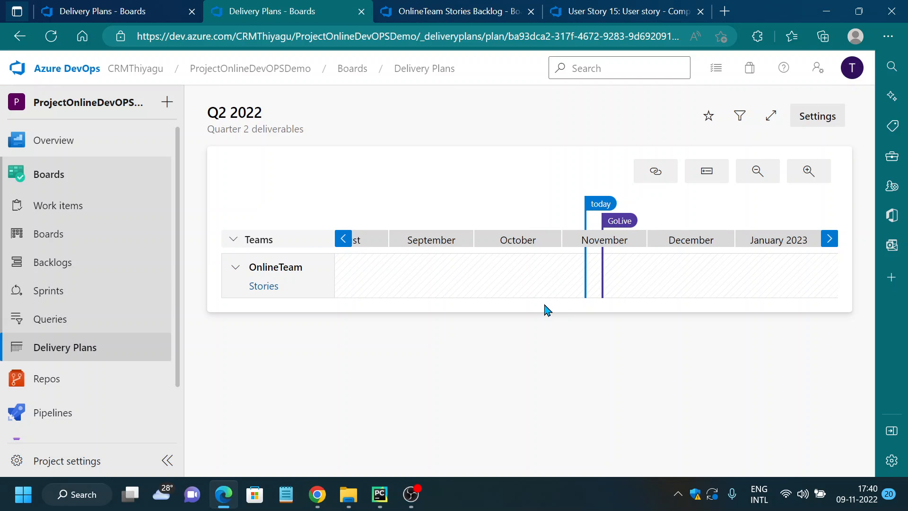
Check the "Complete master card update" story in the backlog and its details, and close the work item's tab
left_click(450, 12)
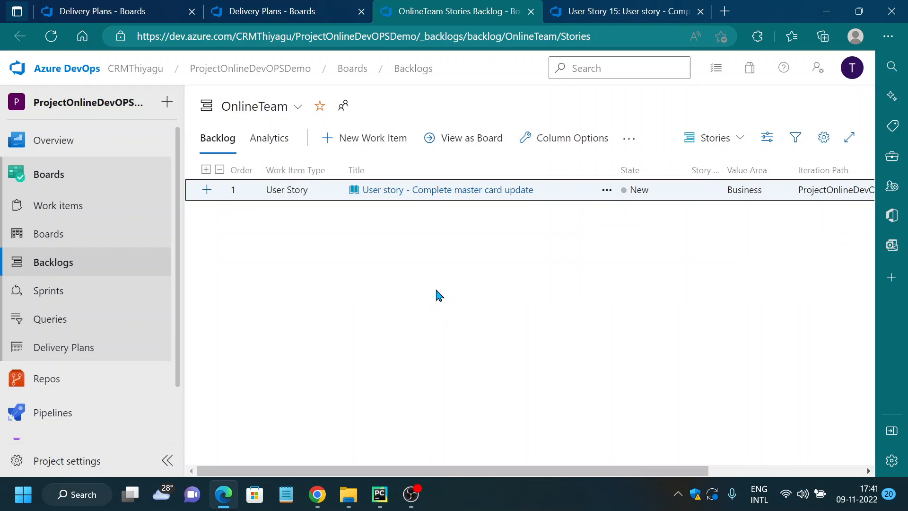
left_click(628, 9)
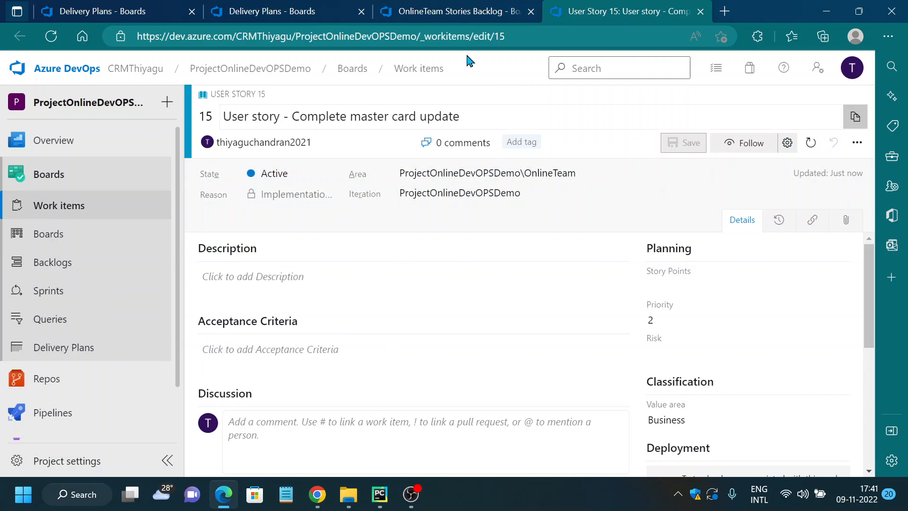
left_click(700, 12)
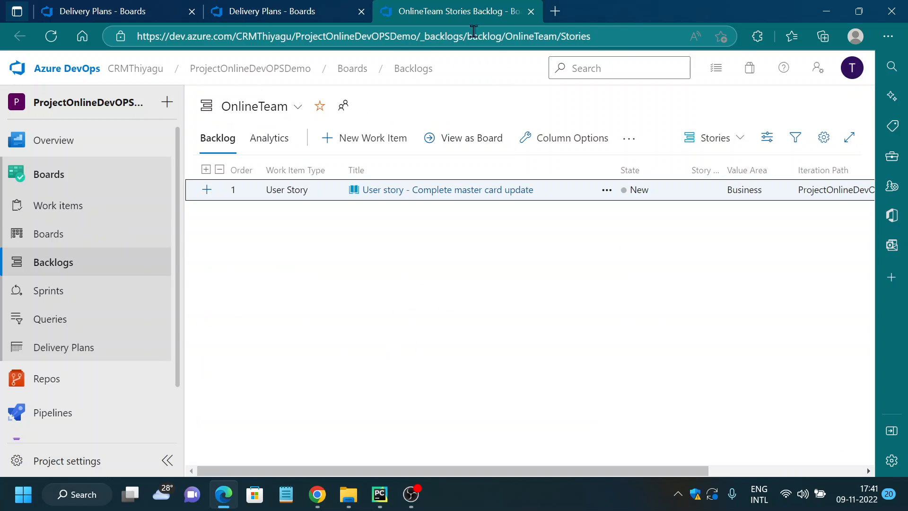
Return to the Q2 2022 plan, change its team to ProjectOnlineDevOPSDemo Team with the Stories backlog, and save the settings
left_click(281, 11)
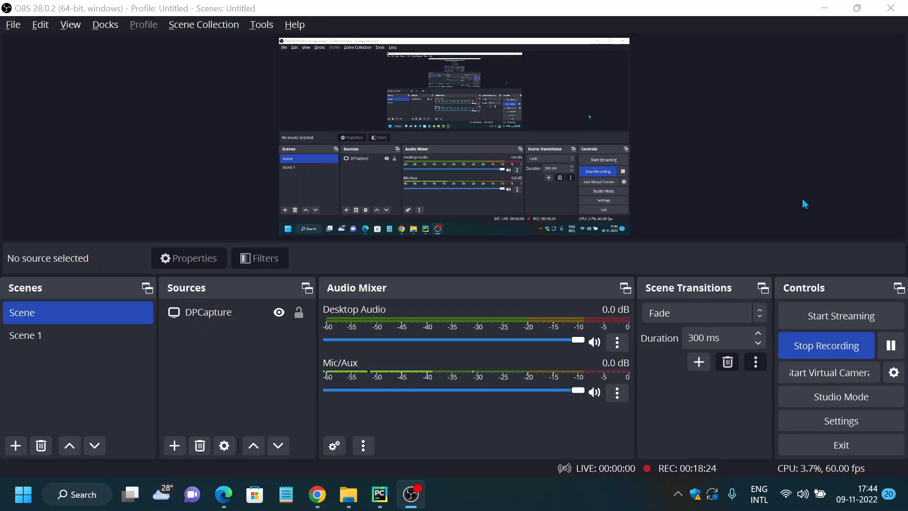
key("alt+Tab")
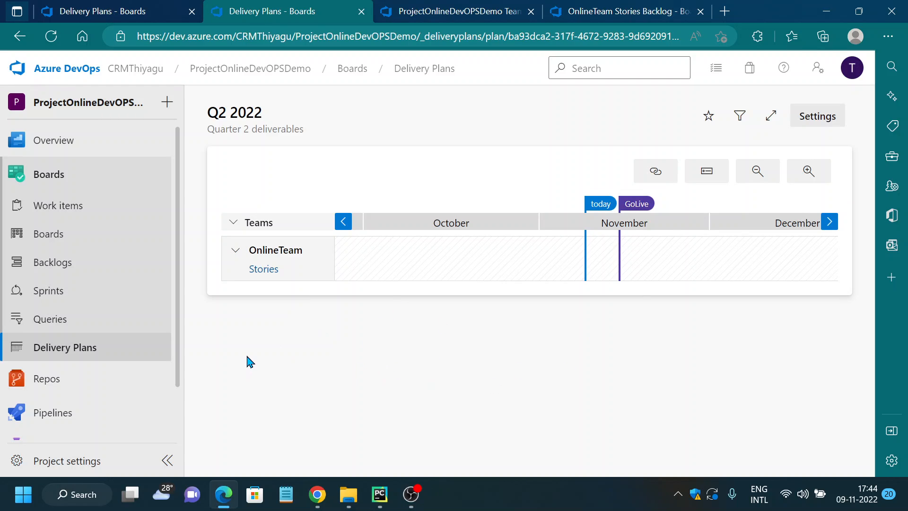
left_click(821, 116)
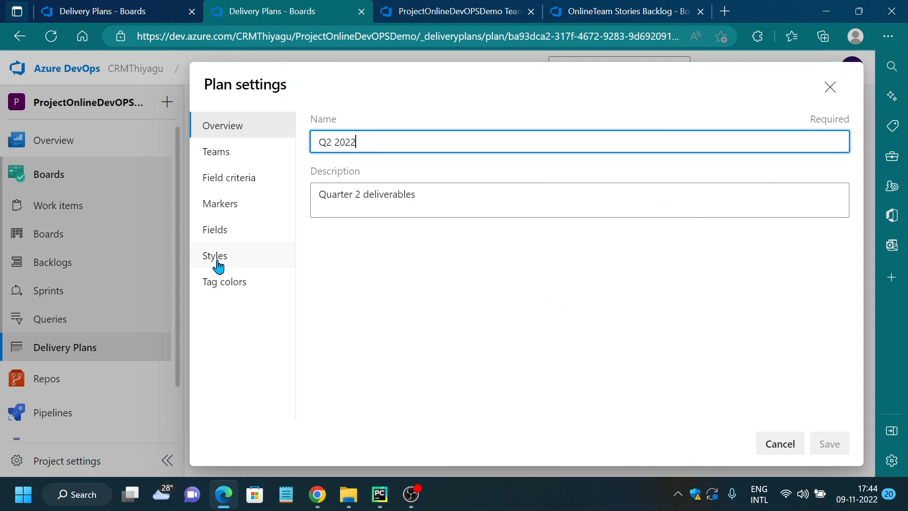
left_click(226, 156)
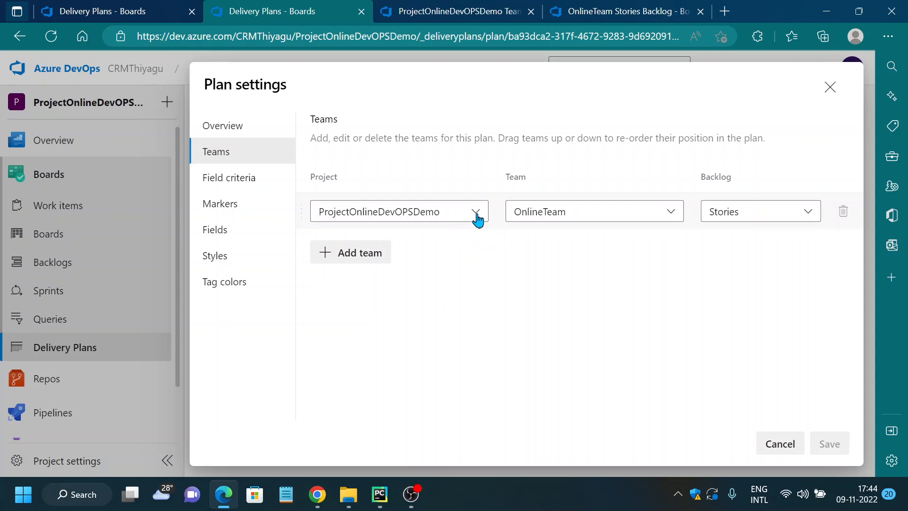
left_click(477, 218)
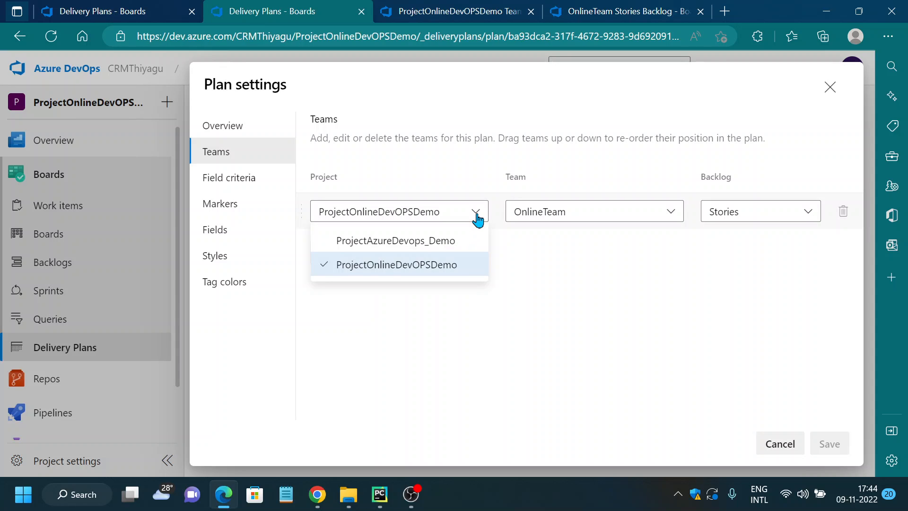
left_click(477, 217)
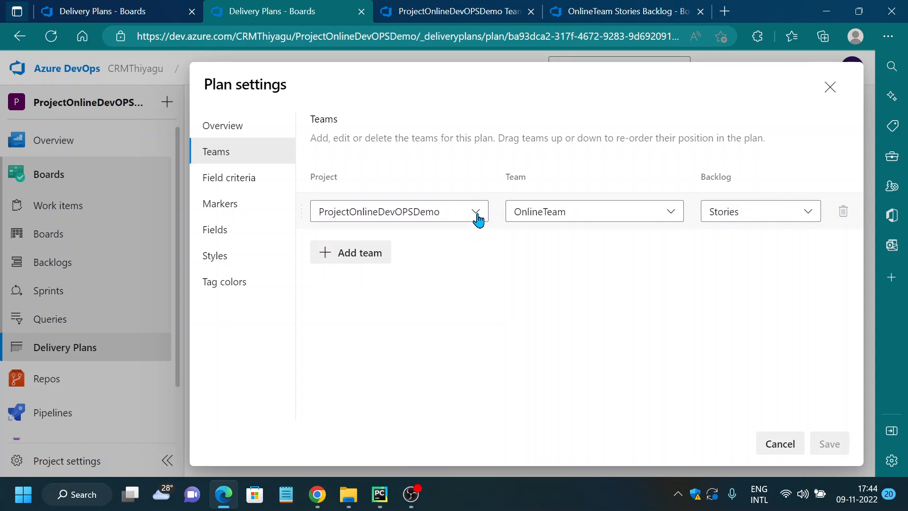
left_click(678, 218)
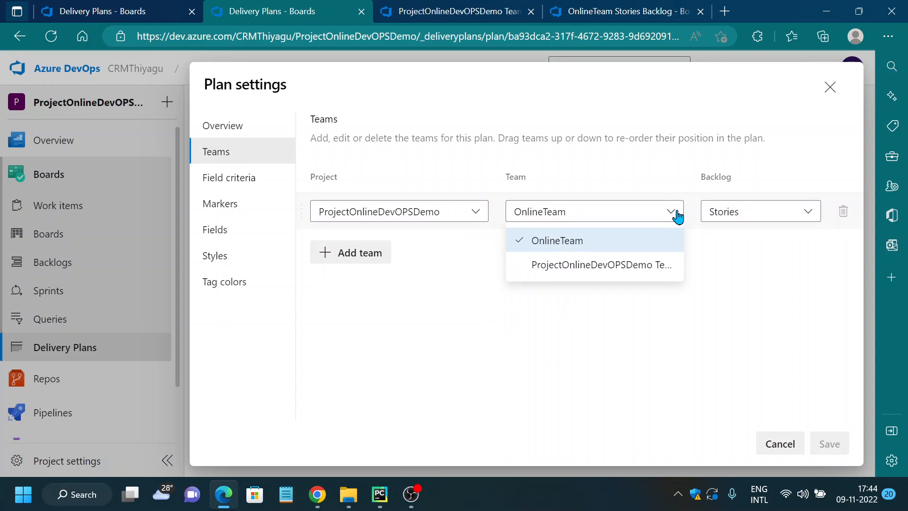
left_click(579, 267)
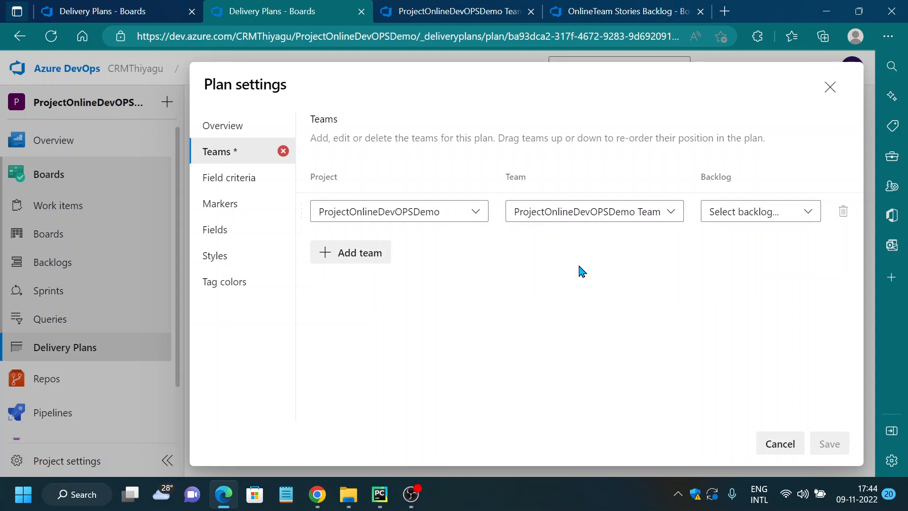
left_click(807, 217)
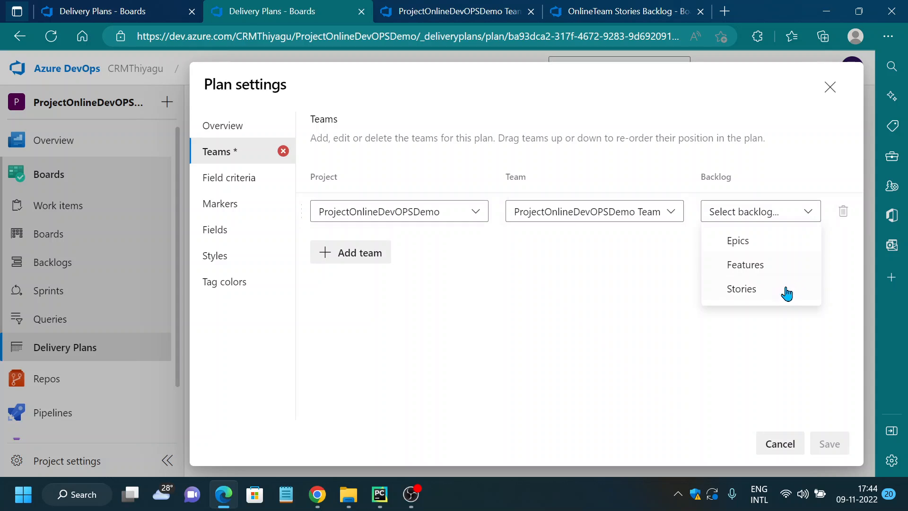
left_click(751, 289)
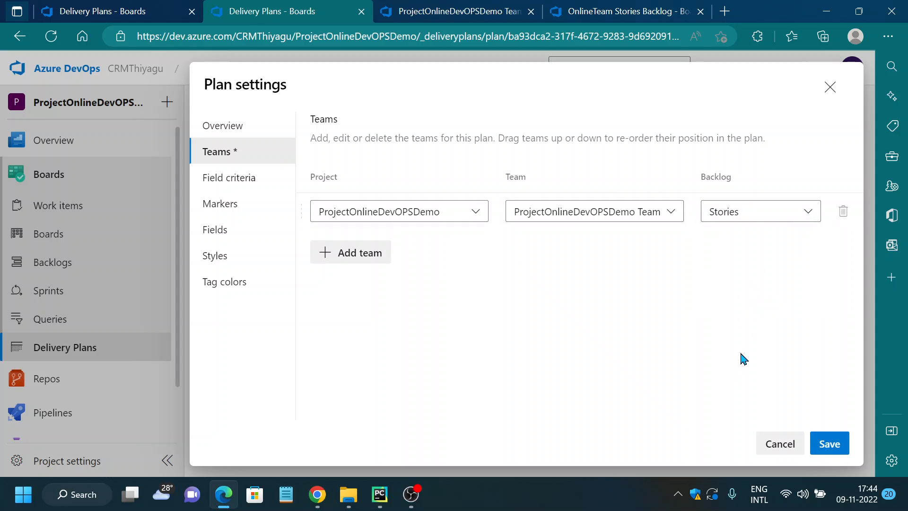
left_click(827, 443)
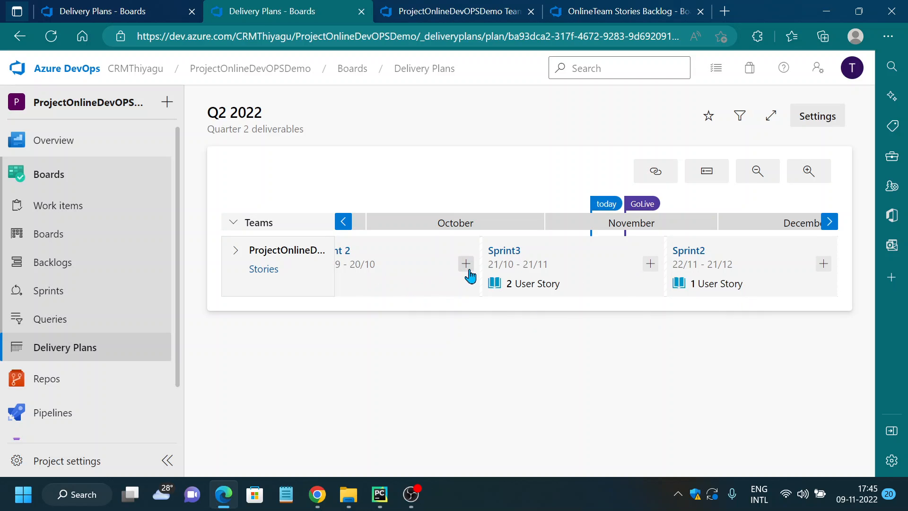
Examine the Q2 2022 plan's sprints, user story rollups and GoLive marker across the earlier and later months
left_click(343, 222)
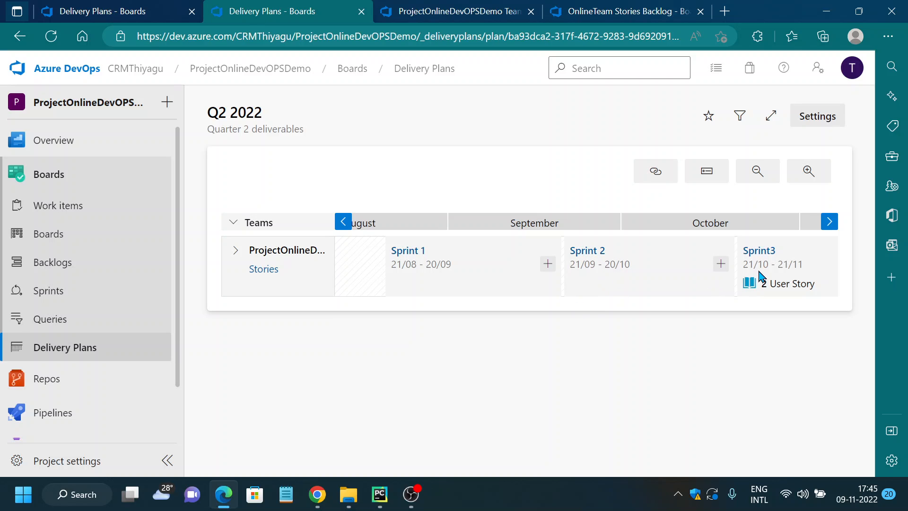
left_click(829, 221)
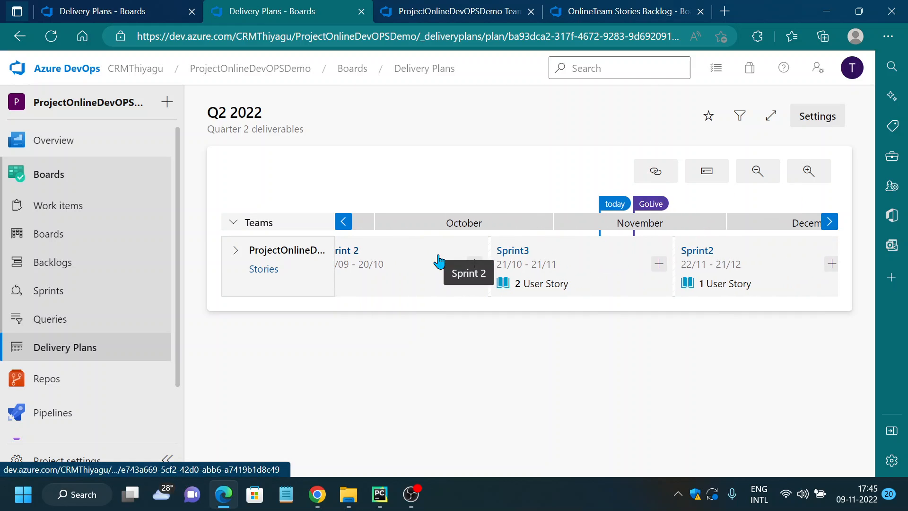
left_click(758, 173)
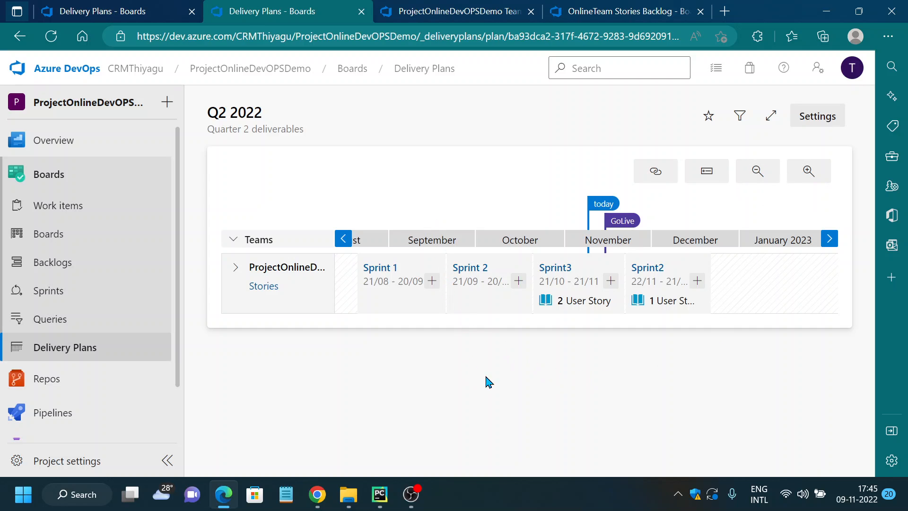
mouse_move(621, 226)
Create a delivery plan named "Release November" for ProjectOnlineDevOPSDemo's OnlineTeam with the Stories backlog
left_click(94, 354)
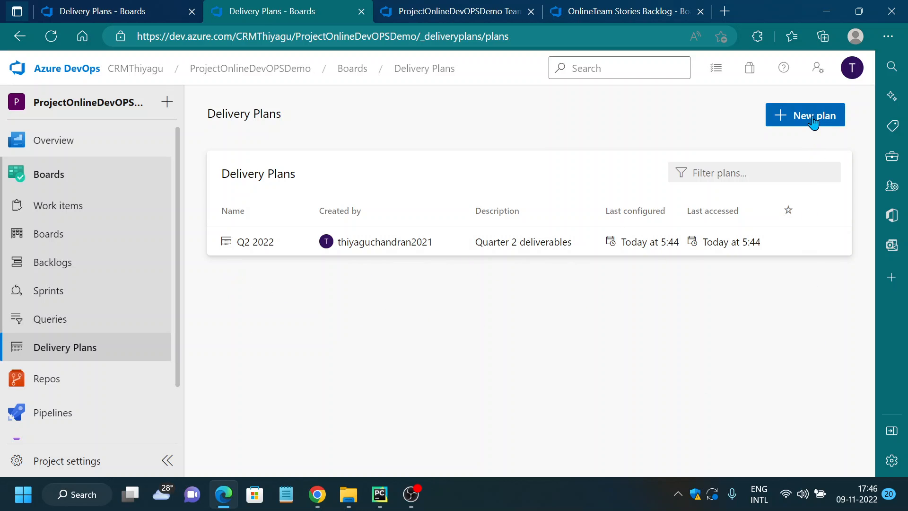
left_click(814, 121)
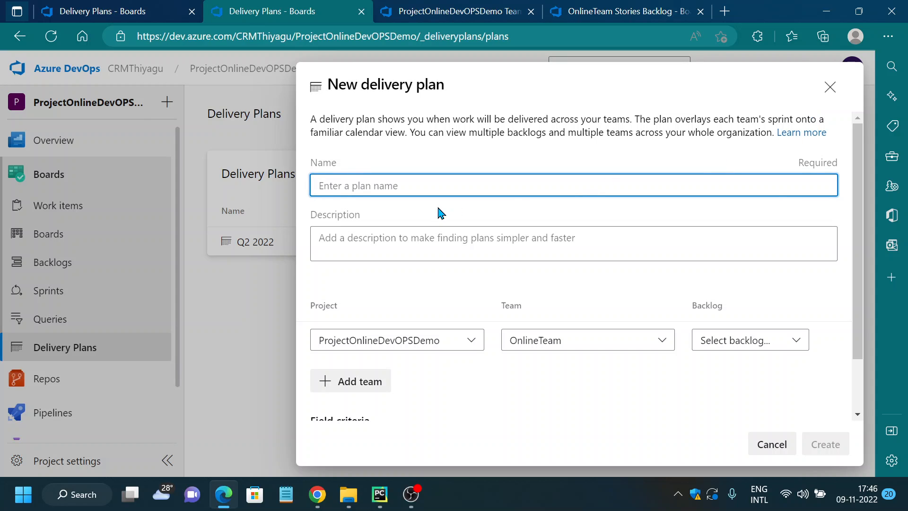
type("Release November")
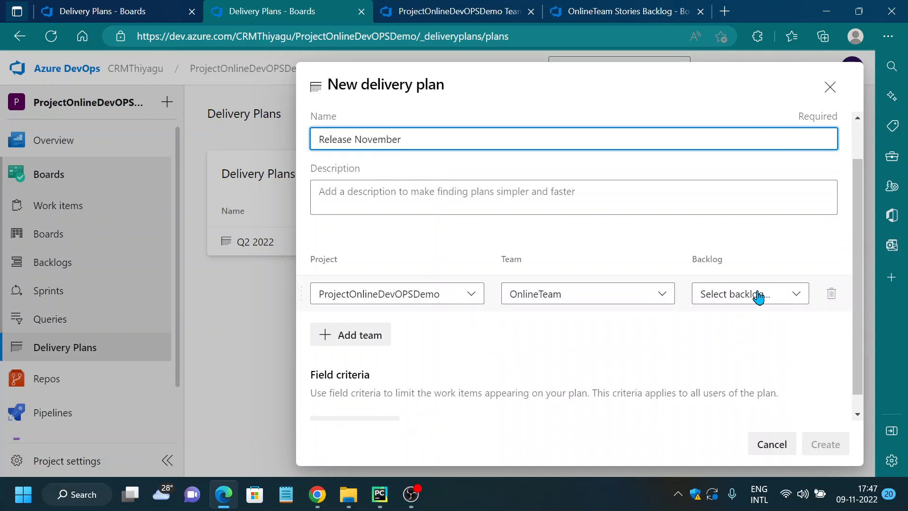
left_click(784, 297)
left_click(752, 377)
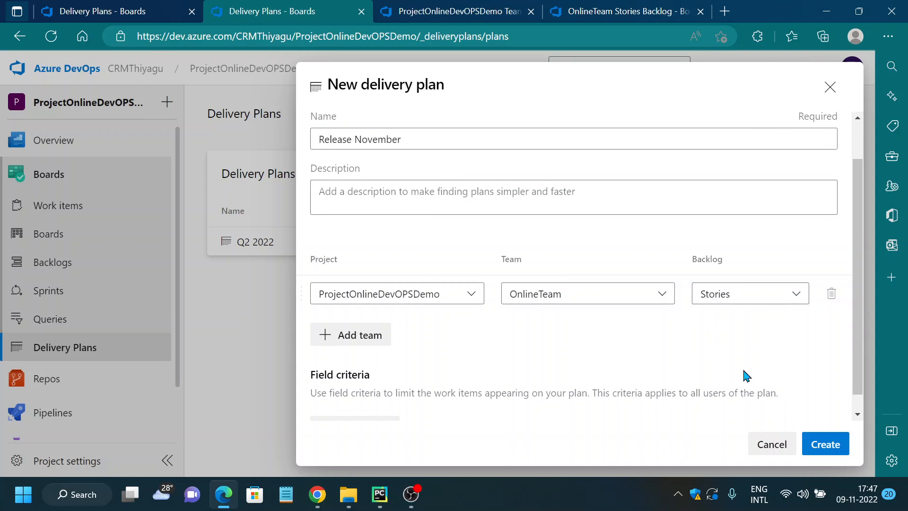
scroll(577, 317, "down", 1)
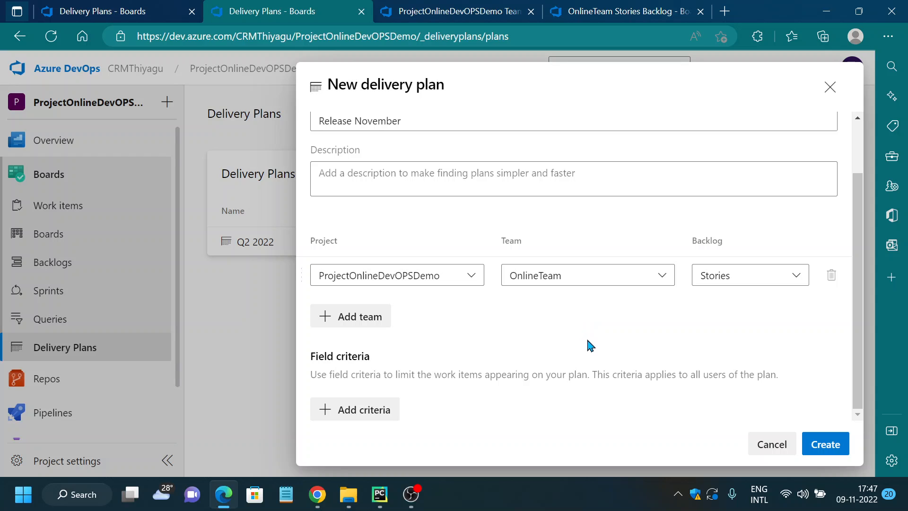
left_click(824, 442)
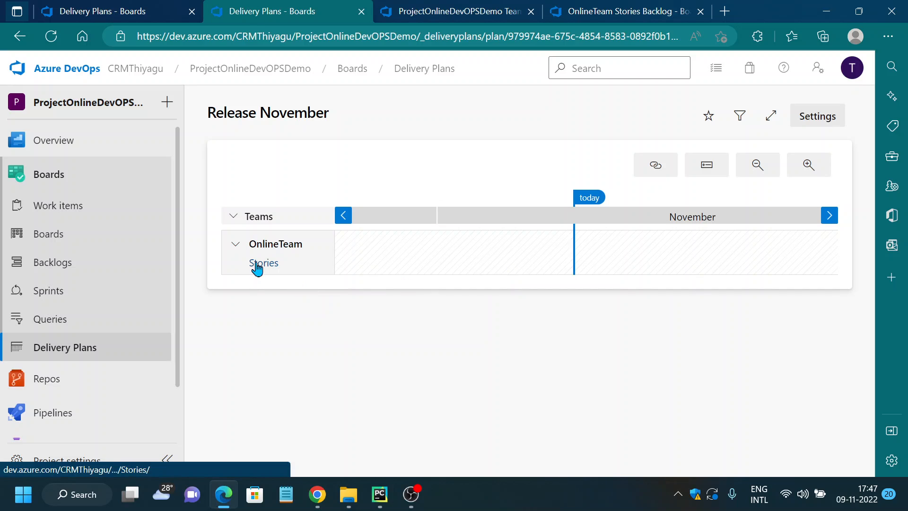
Change the Release November plan's team to ProjectOnlineDevOPSDemo Team with the Features backlog and save the settings
left_click(812, 119)
left_click(226, 151)
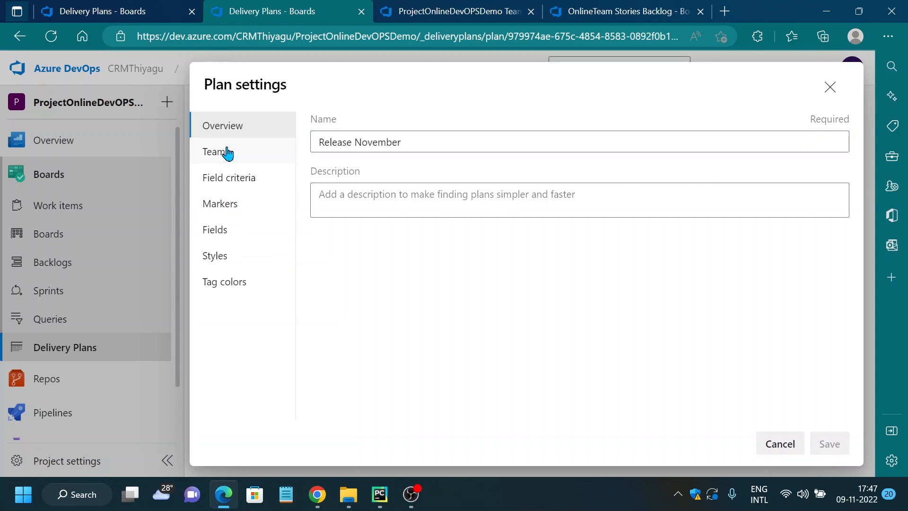
left_click(667, 215)
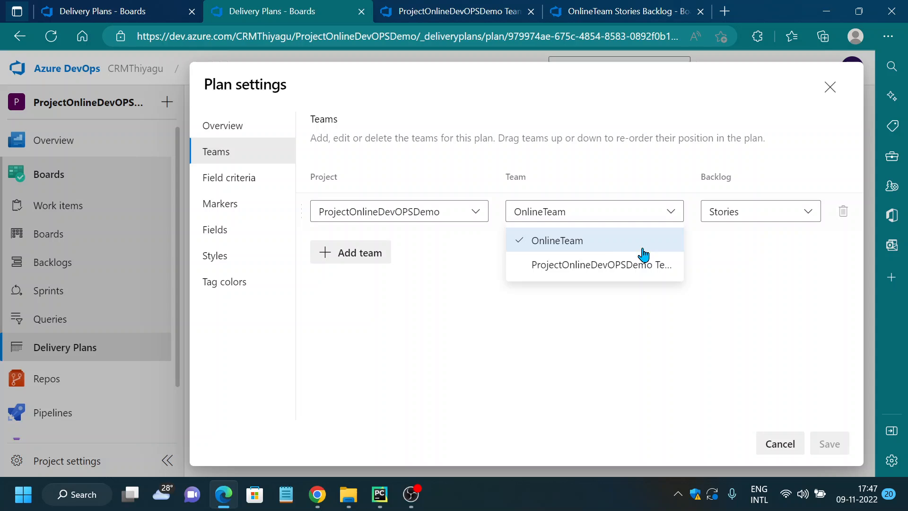
left_click(598, 268)
left_click(810, 216)
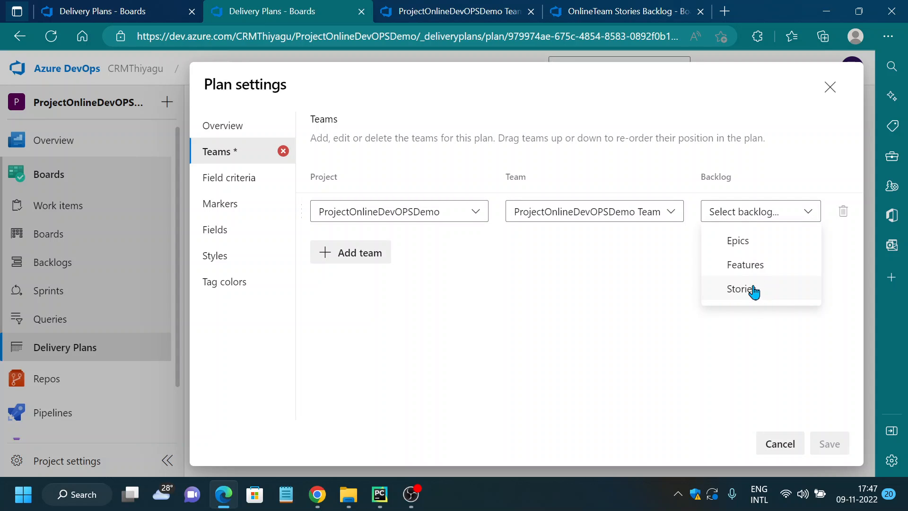
left_click(756, 266)
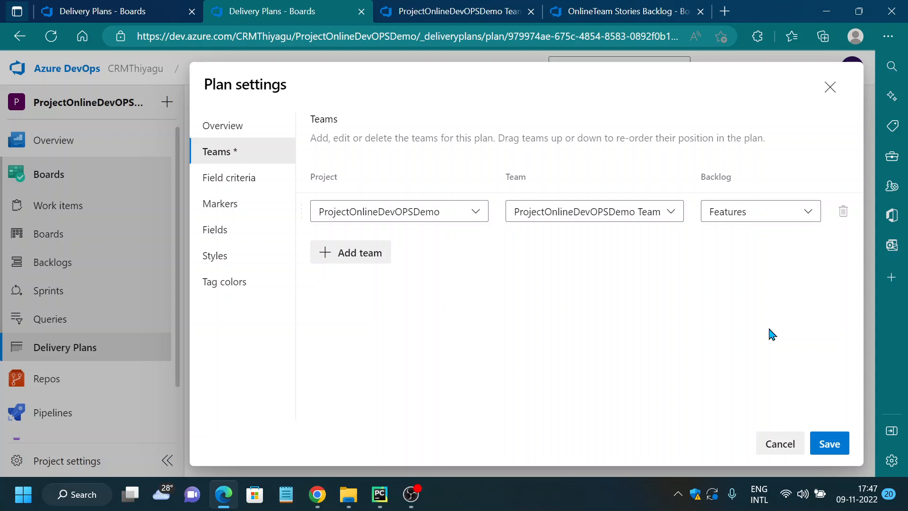
left_click(818, 449)
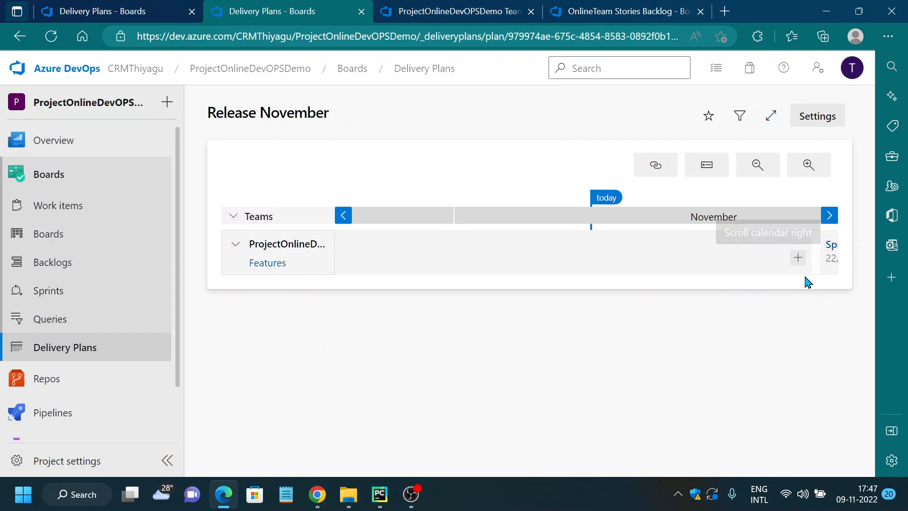
Switch ProjectOnlineDevOPSDemo Team's backlog to Stories in the Release November plan's settings and save
left_click(764, 169)
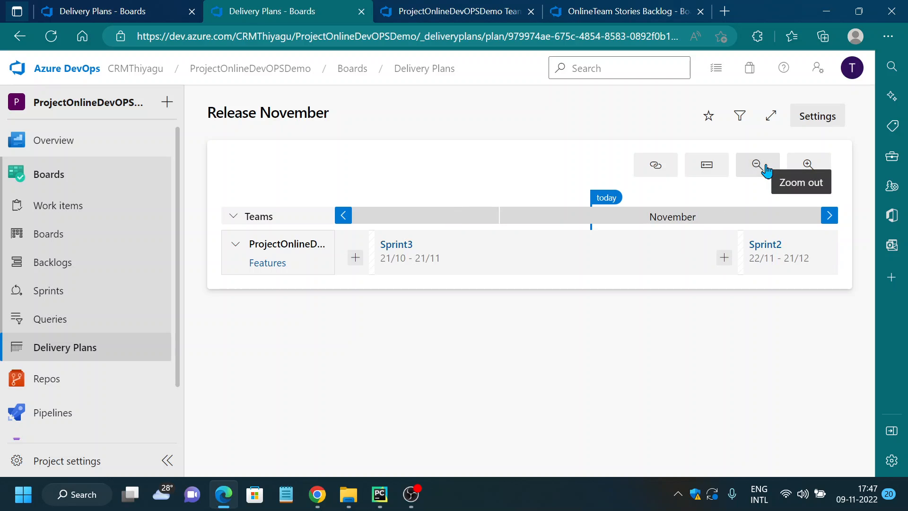
left_click(765, 169)
left_click(765, 168)
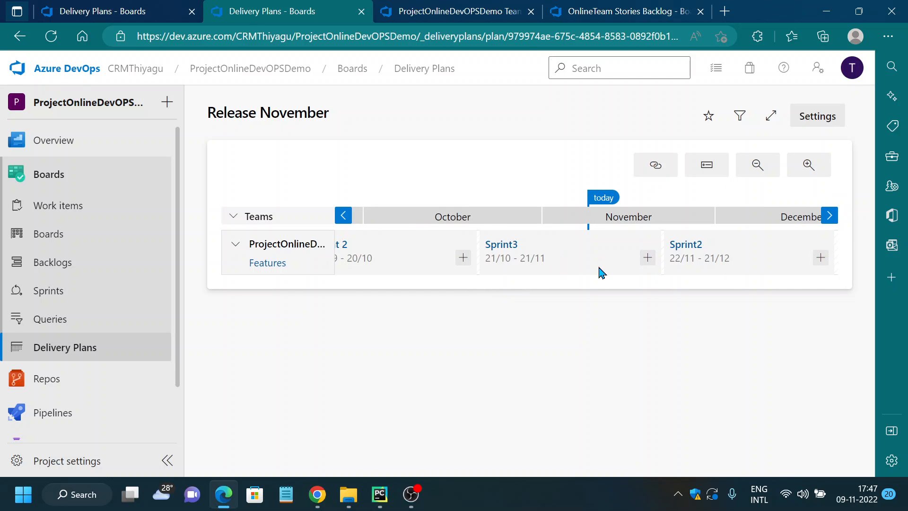
left_click_drag(600, 272, 568, 276)
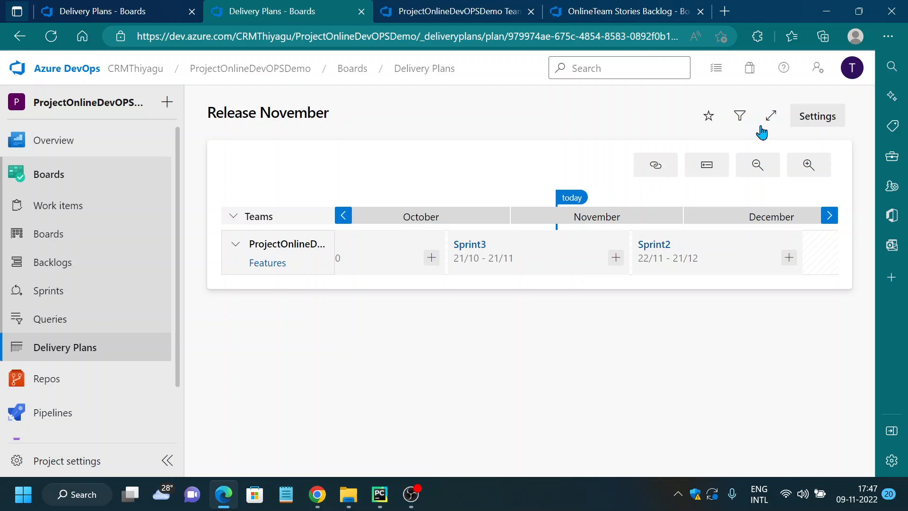
left_click(834, 118)
left_click(233, 155)
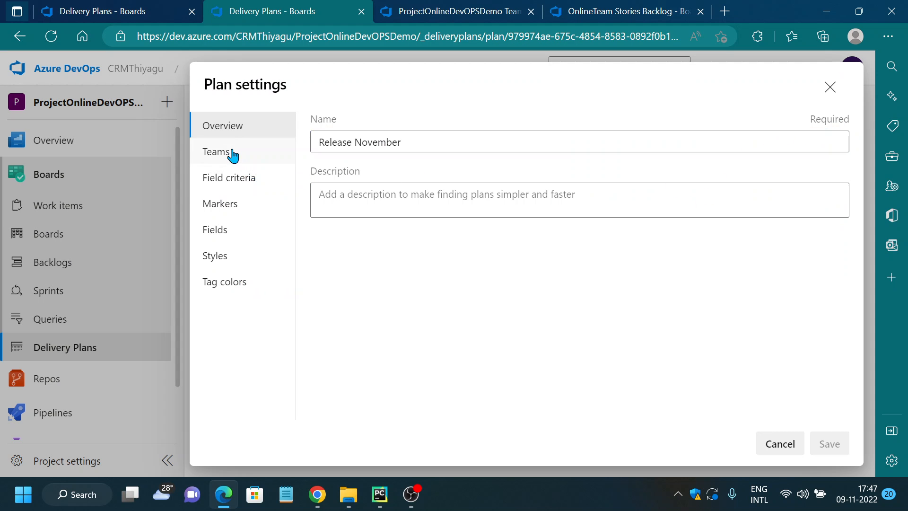
left_click(803, 214)
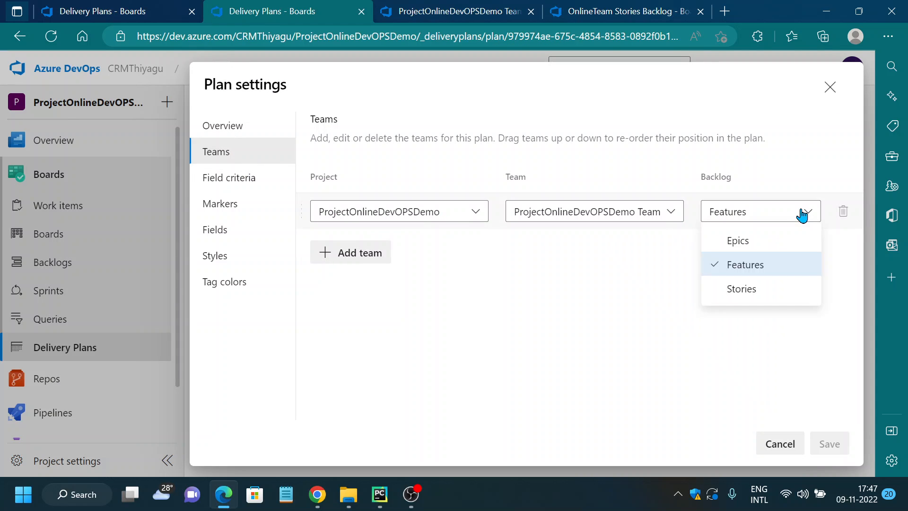
left_click(762, 290)
left_click(826, 444)
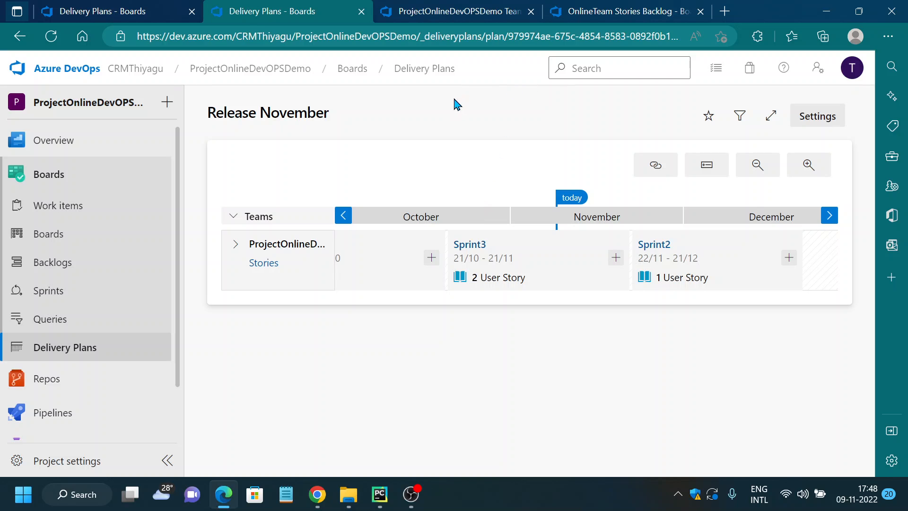
Return to the list of delivery plans and switch to the "ADO Delivery plans" PowerPoint presentation in Chrome
left_click(109, 354)
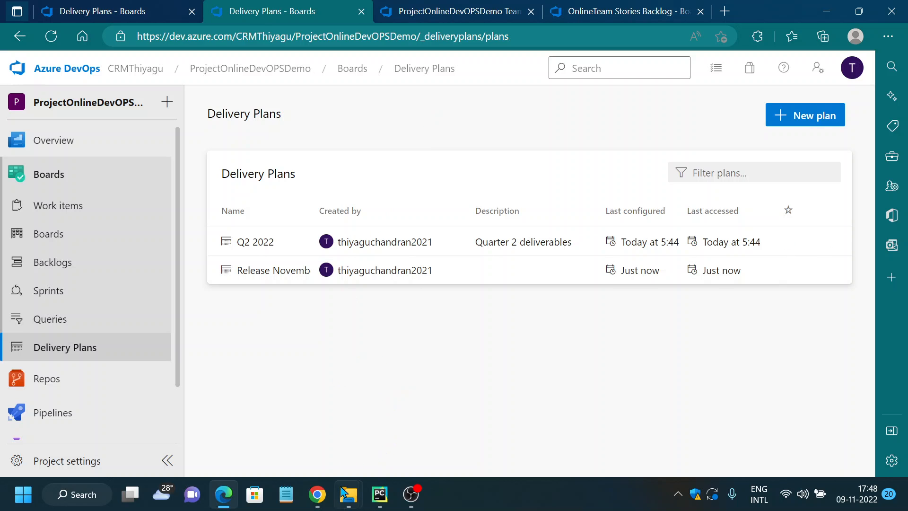
left_click(322, 496)
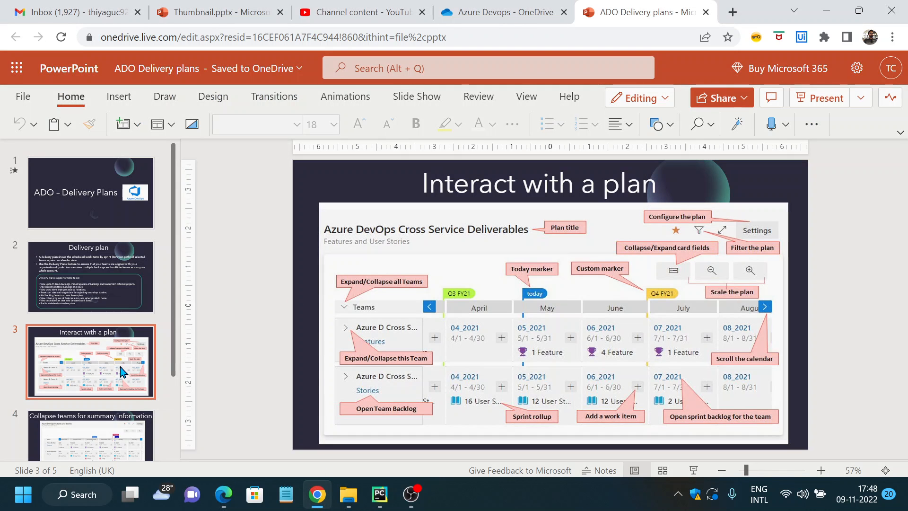